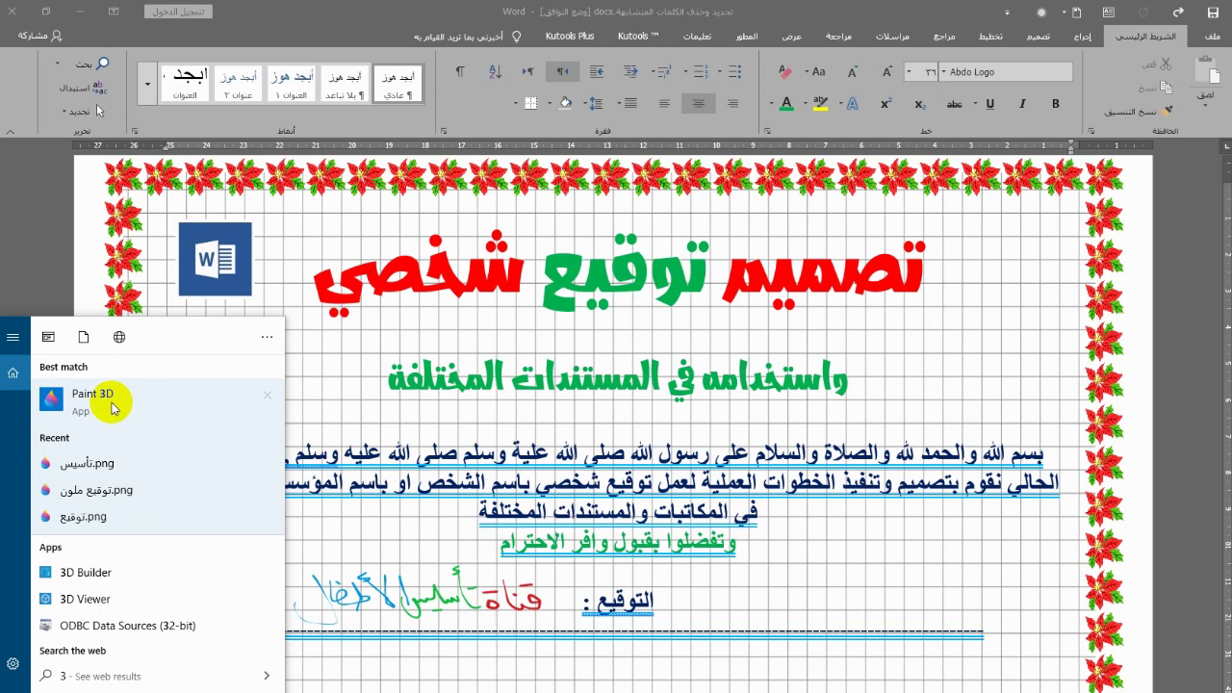
# - Switch to Paint 3D, create a new blank drawing and set up the calligraphy pen at 13 px in dark red
pyautogui.click(96, 401)
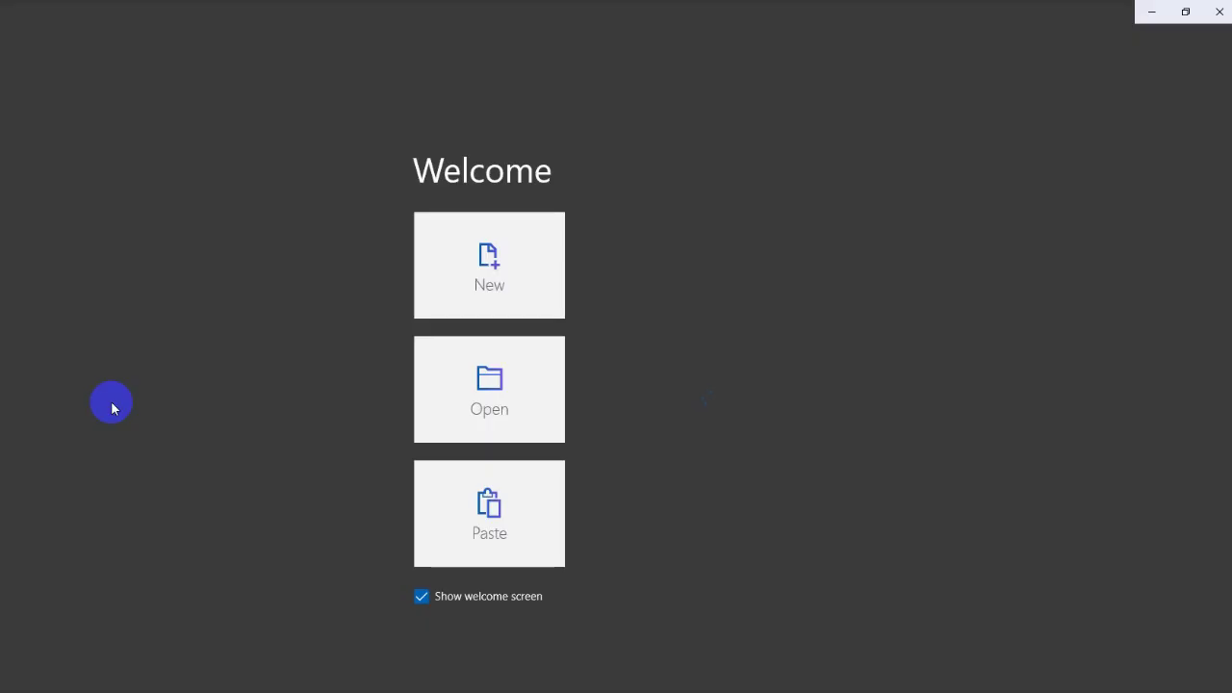
pyautogui.click(513, 255)
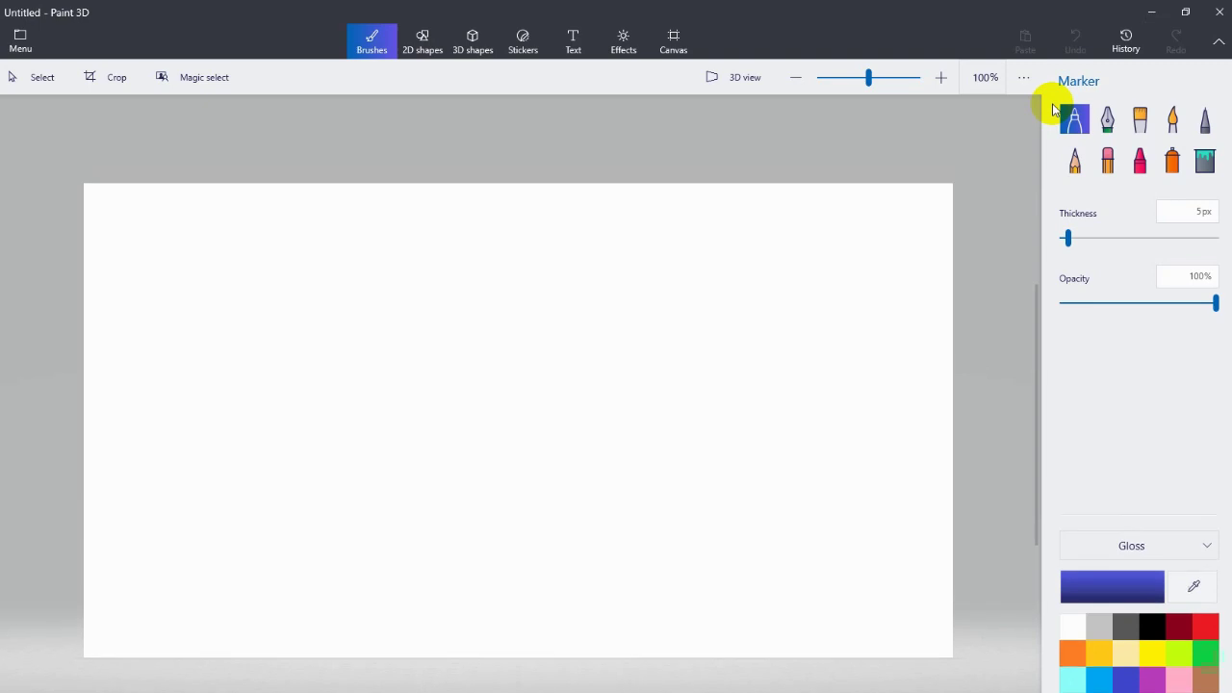
pyautogui.click(1108, 124)
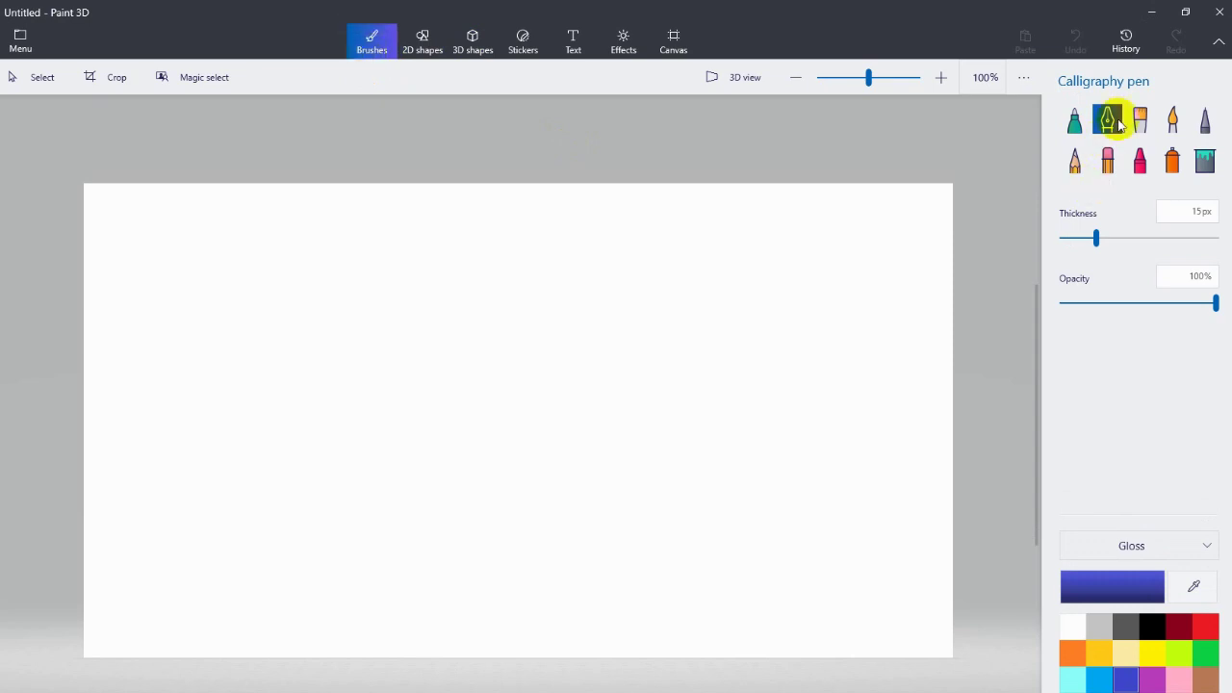
pyautogui.moveTo(1094, 237); pyautogui.dragTo(1087, 246)
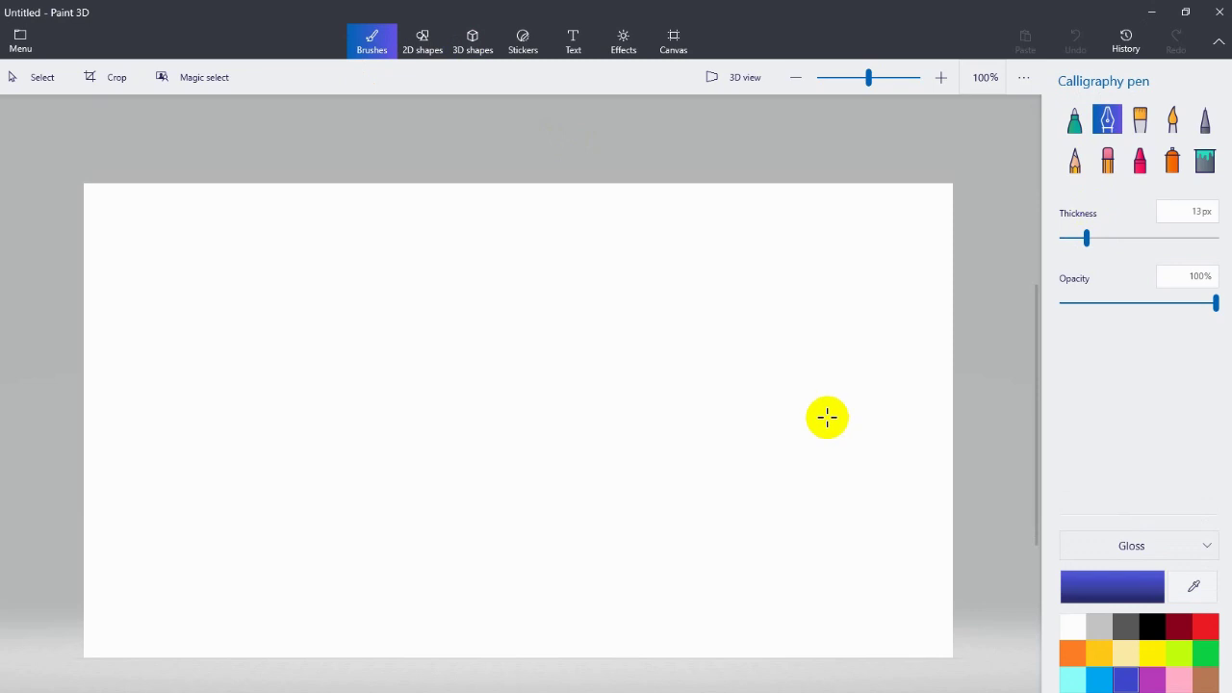
pyautogui.click(1178, 643)
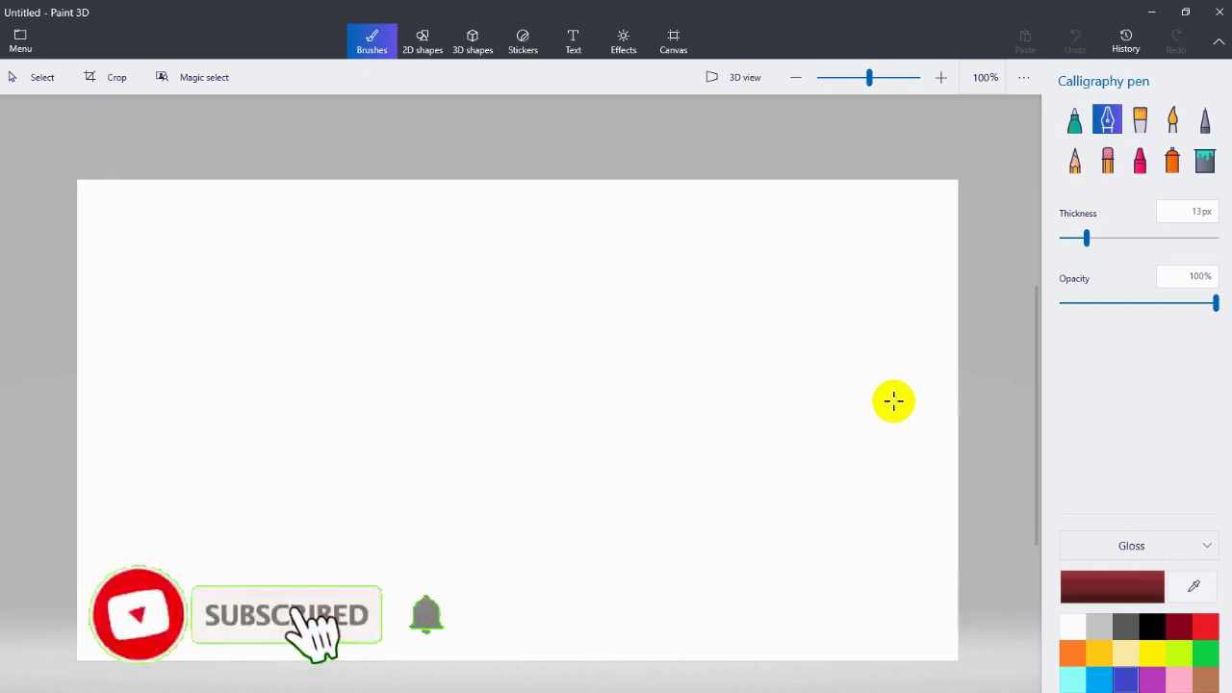
# - Set the pen thickness to 11 px and handwrite the word قناة in dark red near the canvas's right edge
pyautogui.scroll(1, 893, 400)
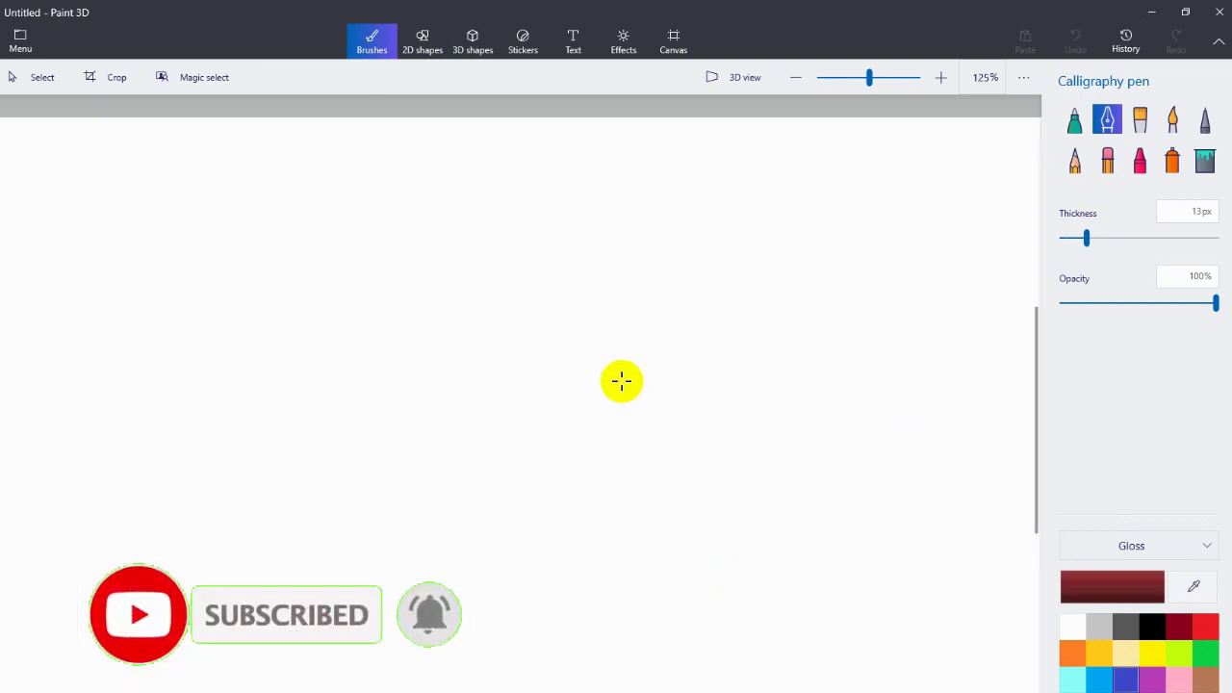
pyautogui.click(899, 381)
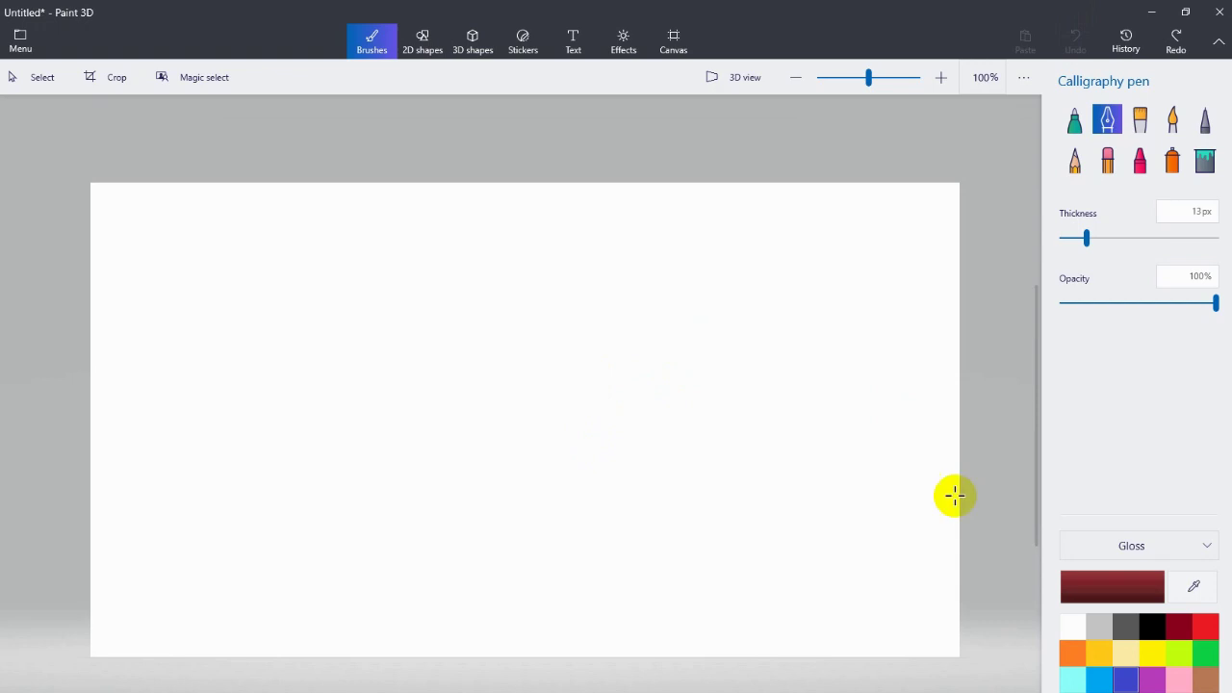
pyautogui.moveTo(1092, 242); pyautogui.dragTo(1076, 237)
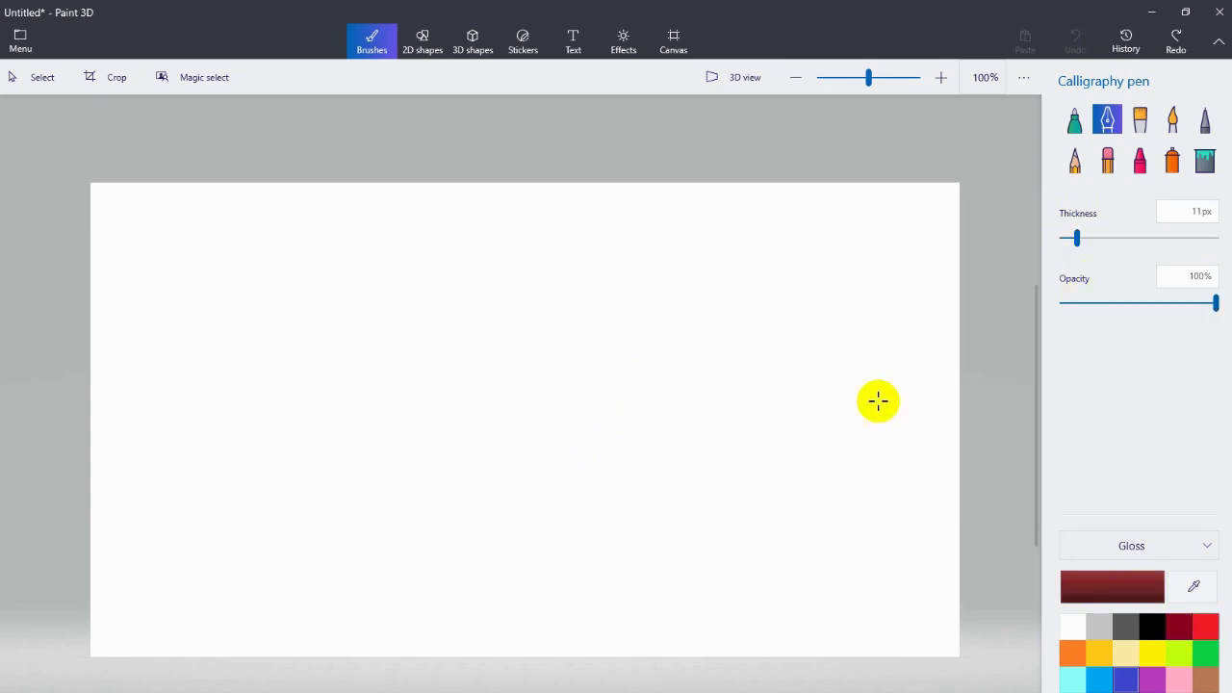
pyautogui.click(914, 396)
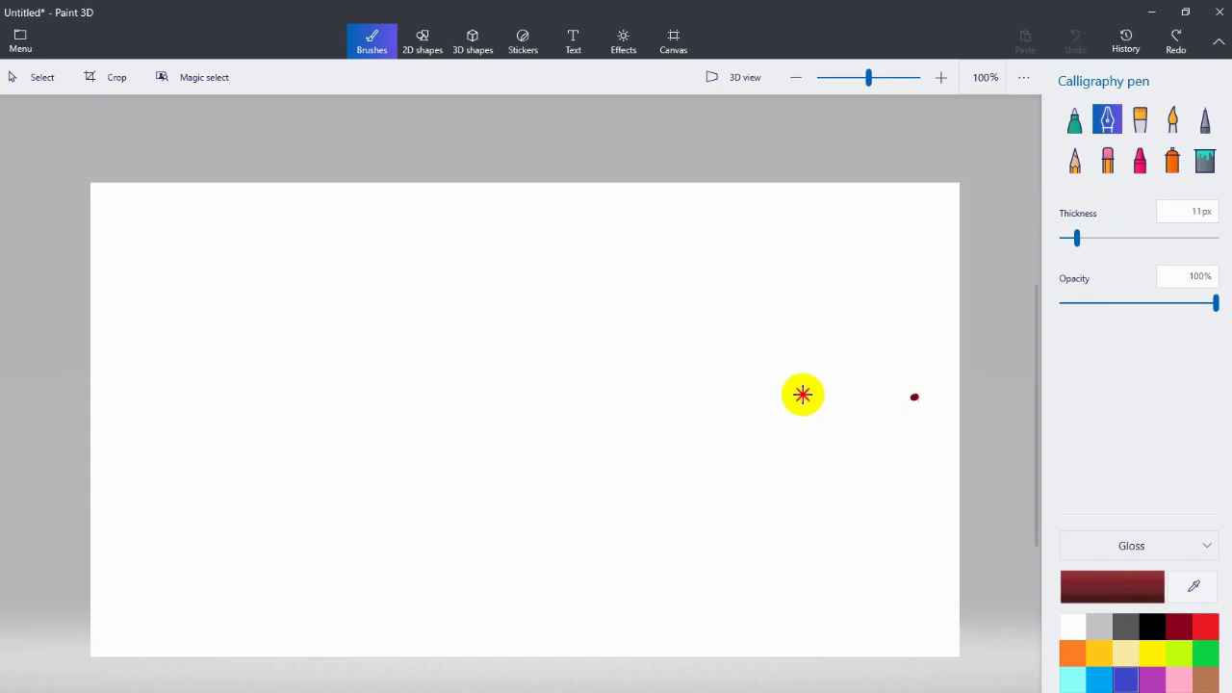
pyautogui.moveTo(871, 396); pyautogui.dragTo(893, 383)
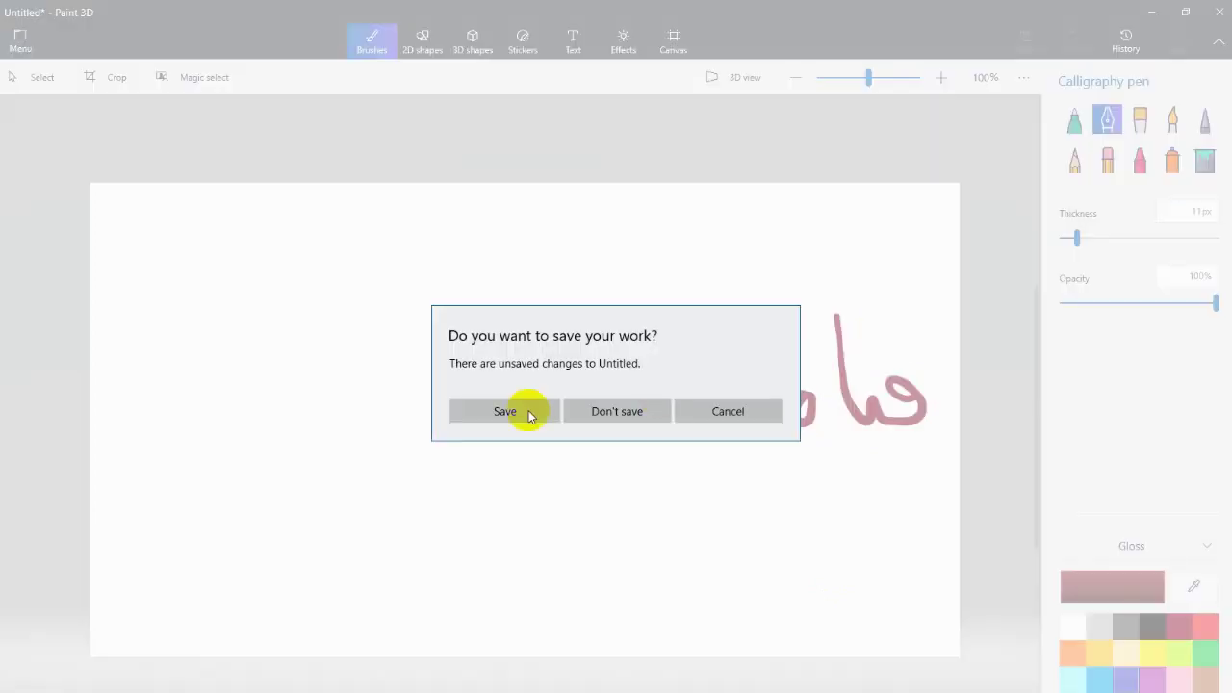
pyautogui.press('Escape')
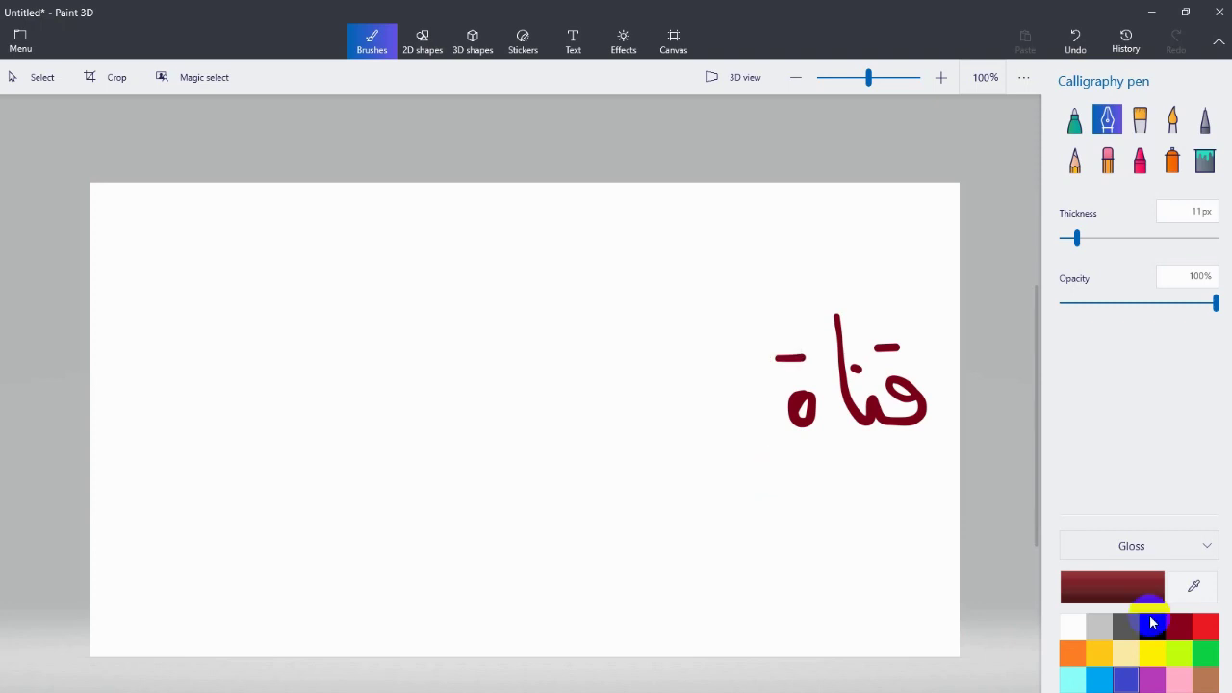
# - Handwrite the word تأسيس in green, including its hamza and dots, to the left of قناة
pyautogui.click(1195, 653)
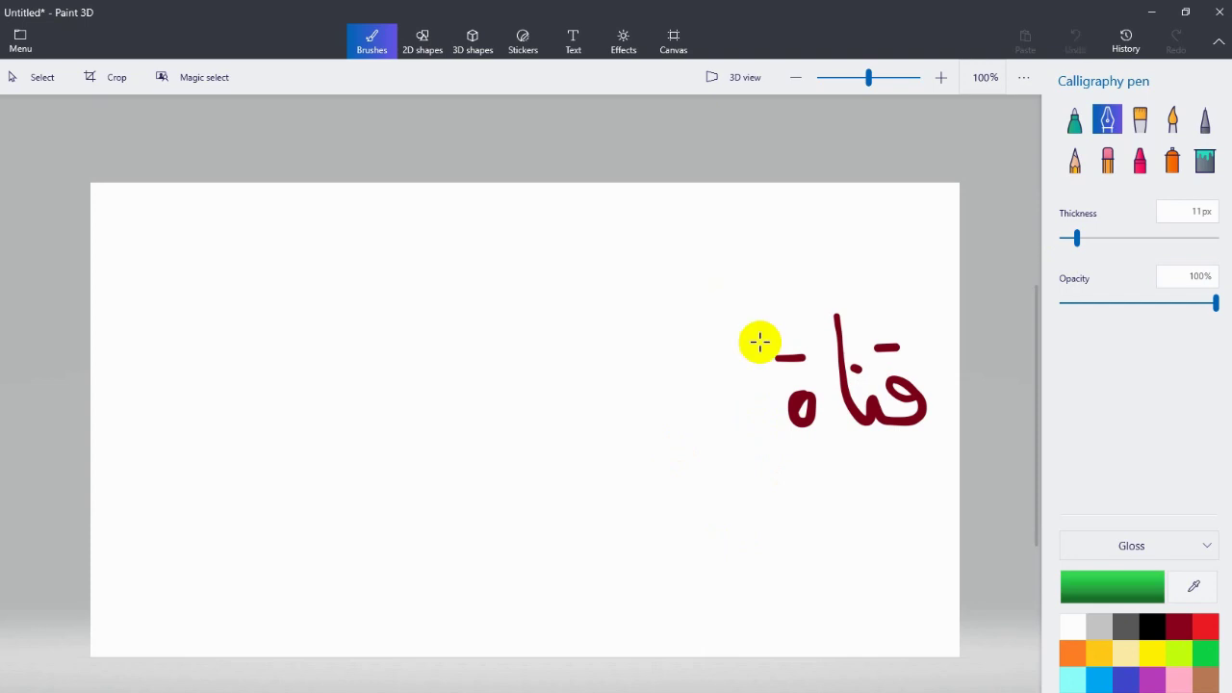
pyautogui.moveTo(716, 274); pyautogui.dragTo(766, 422)
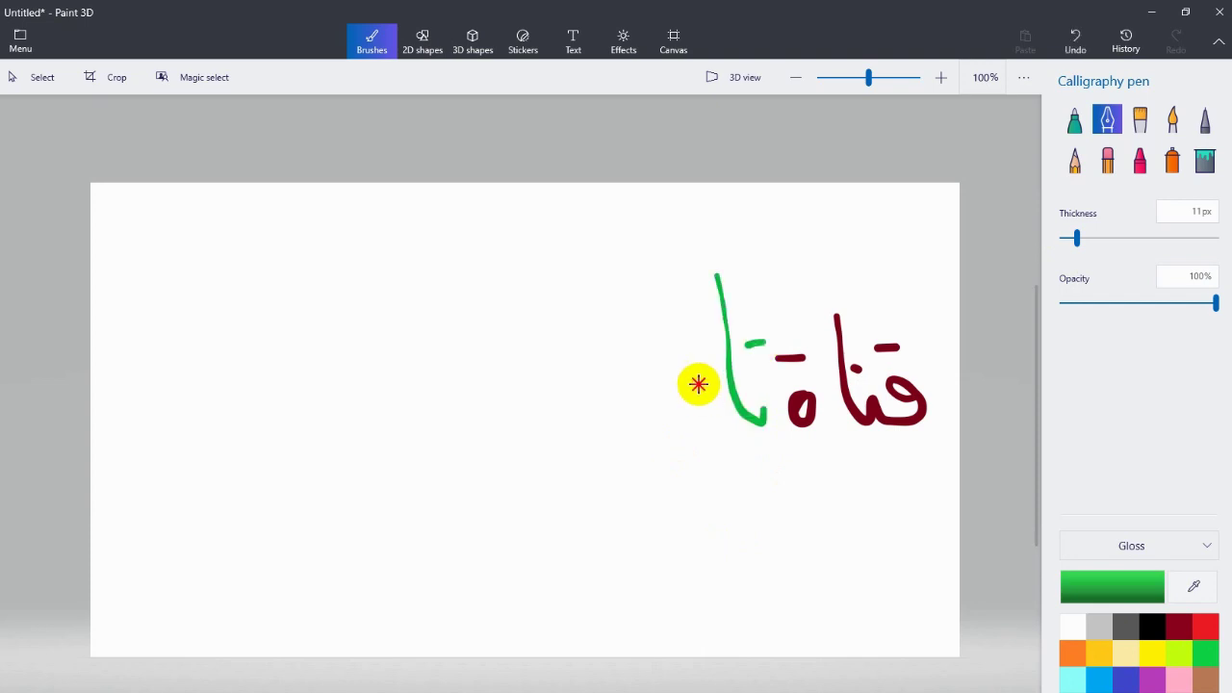
pyautogui.moveTo(726, 255); pyautogui.dragTo(709, 304)
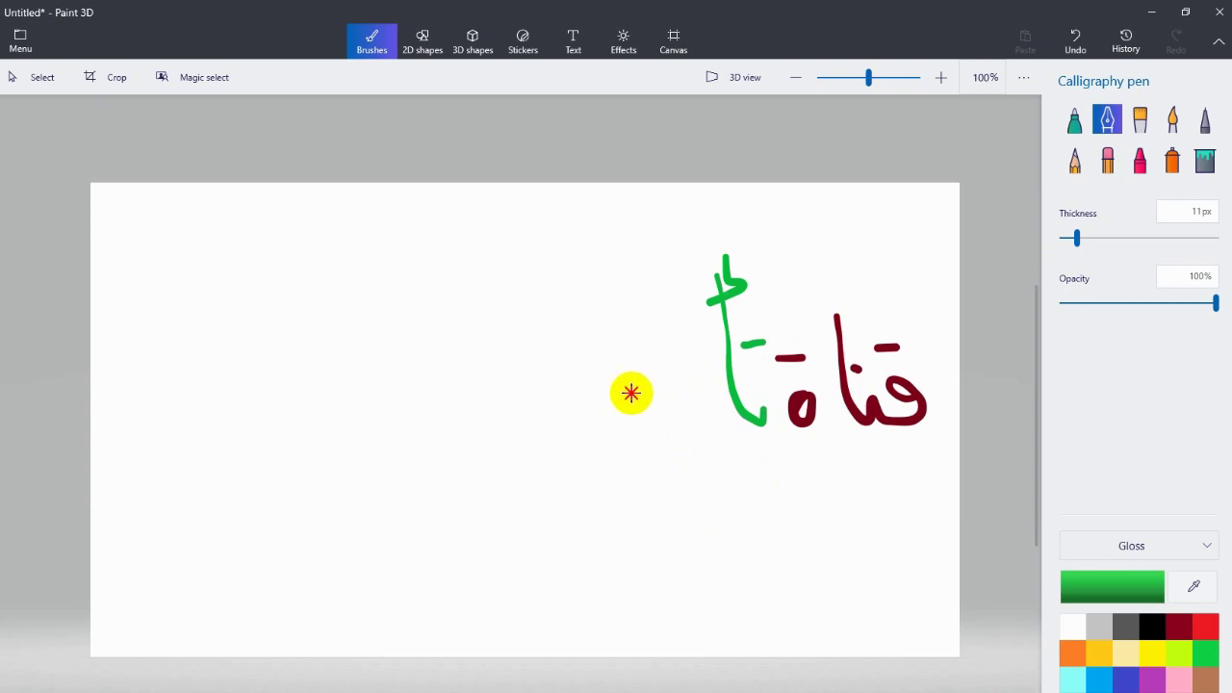
pyautogui.moveTo(716, 385); pyautogui.dragTo(578, 349)
pyautogui.moveTo(637, 445); pyautogui.dragTo(682, 439)
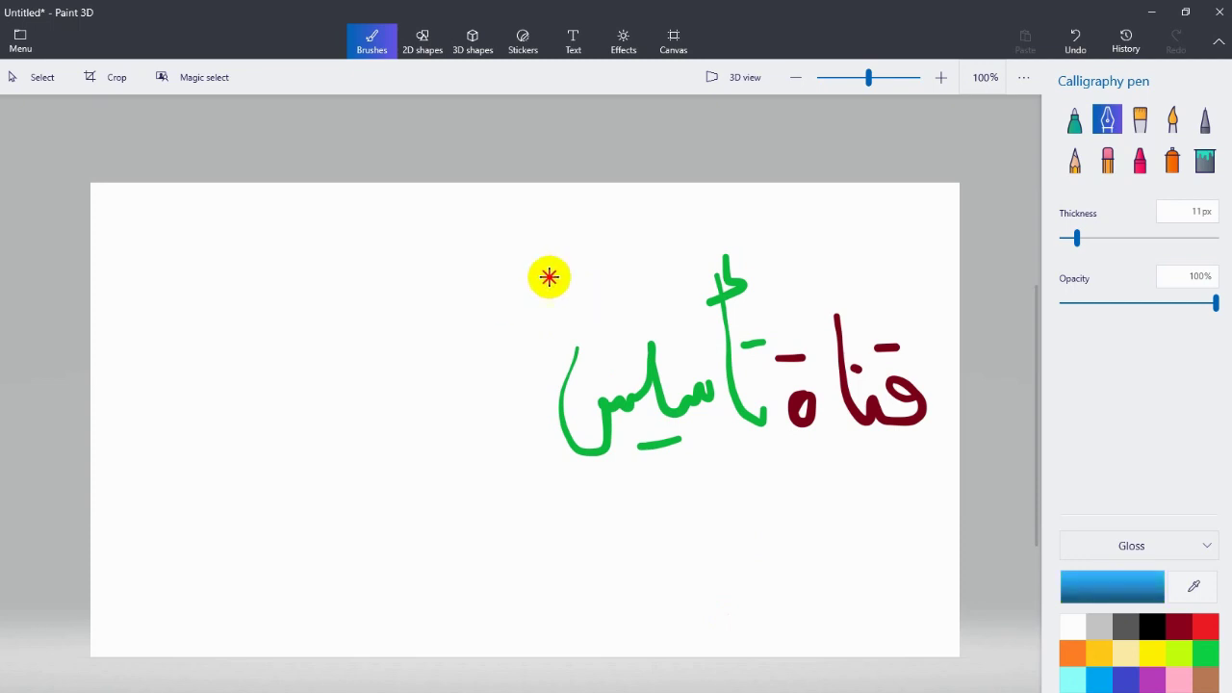
# - Handwrite the word الأطفال in light blue to the left of the green word
pyautogui.moveTo(557, 304); pyautogui.dragTo(508, 307)
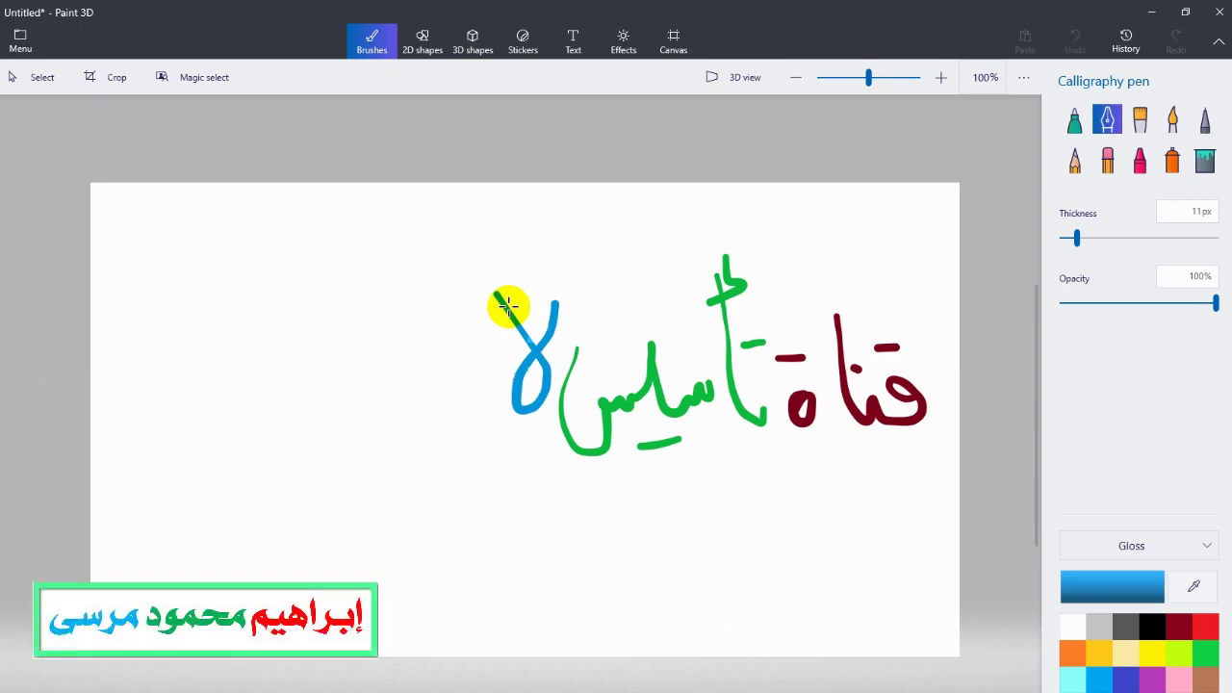
pyautogui.moveTo(550, 276); pyautogui.dragTo(596, 475)
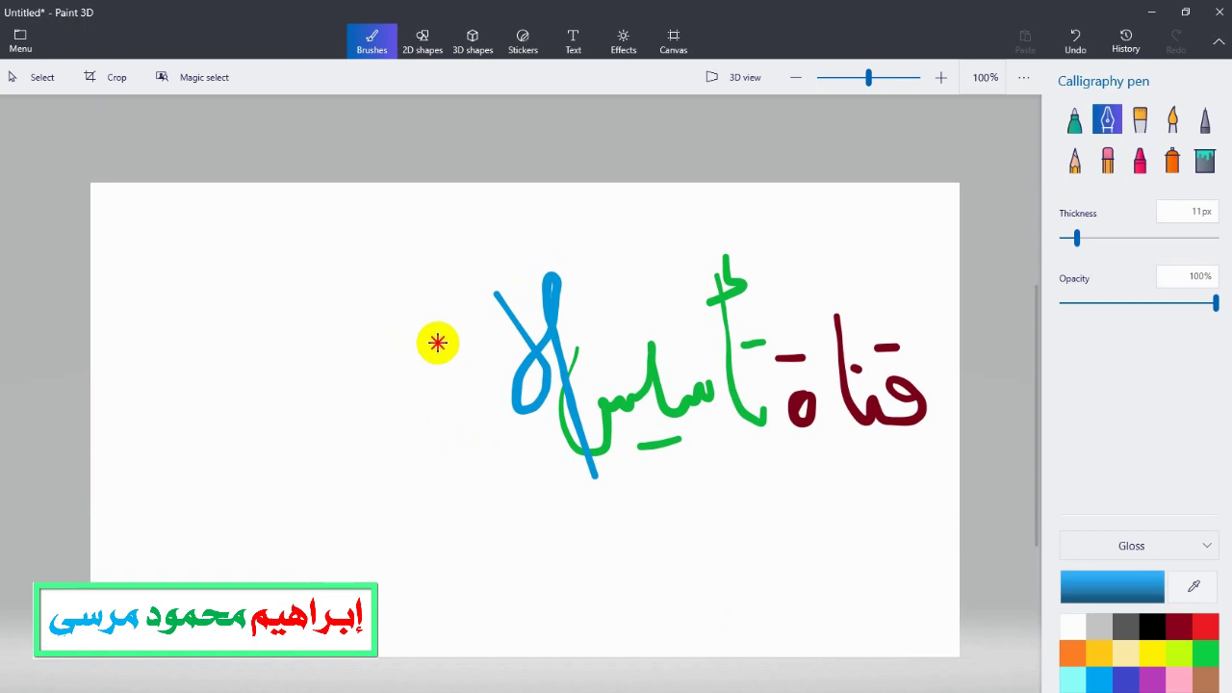
pyautogui.moveTo(518, 258); pyautogui.dragTo(458, 298)
pyautogui.moveTo(391, 333); pyautogui.dragTo(435, 367)
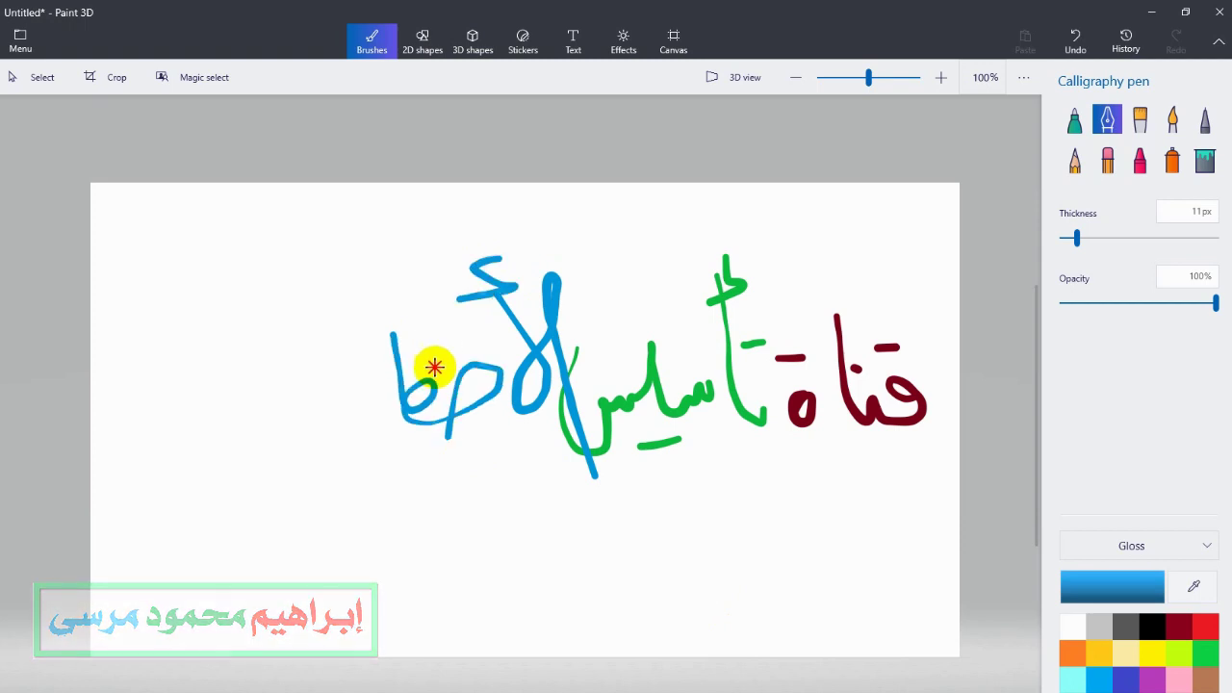
pyautogui.moveTo(354, 320); pyautogui.dragTo(327, 436)
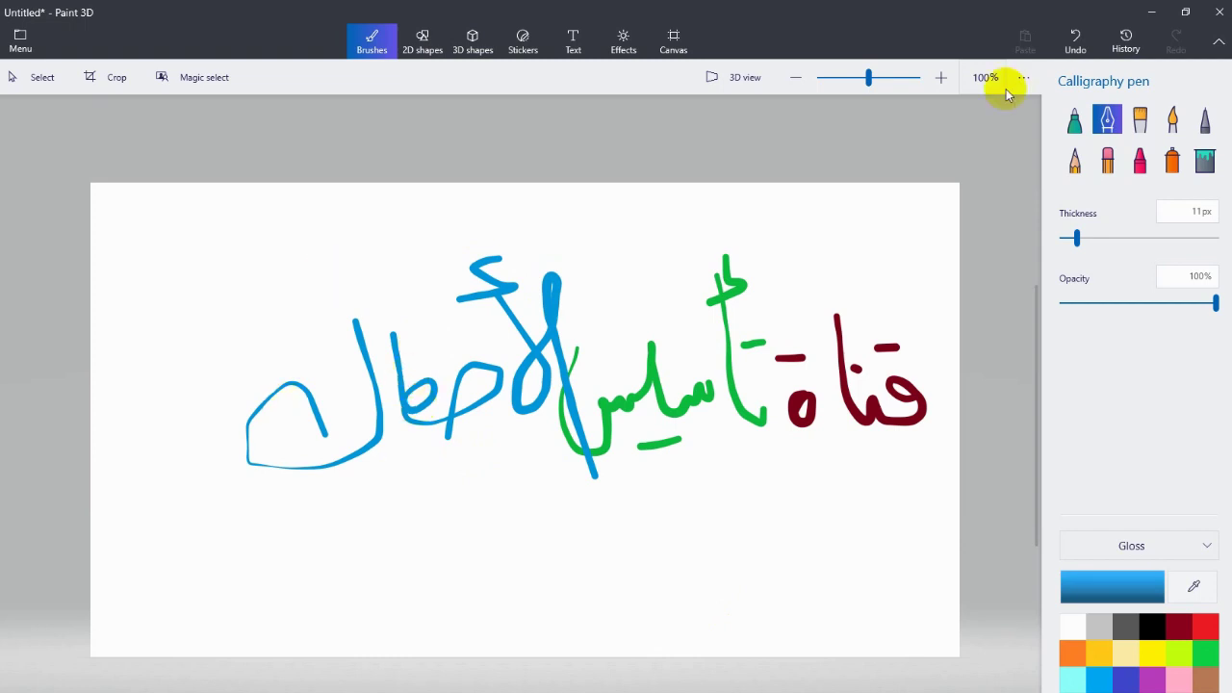
# - Undo the last light blue strokes, back through the final letter ل
pyautogui.click(1075, 44)
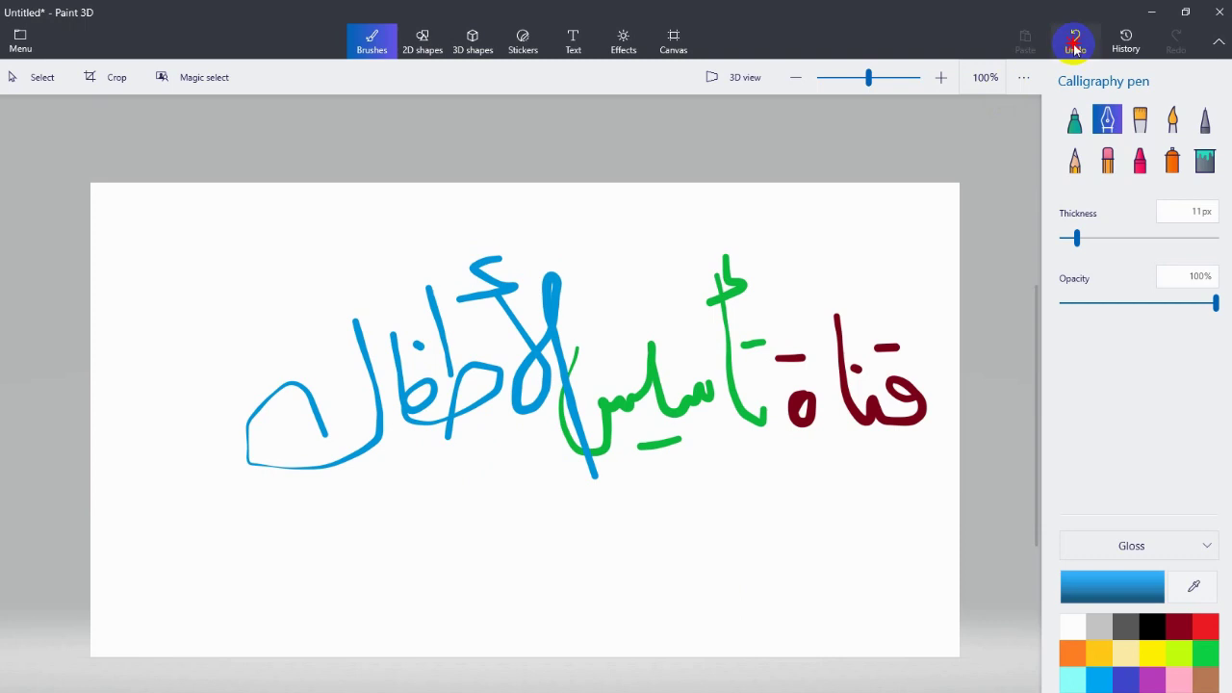
pyautogui.click(1076, 43)
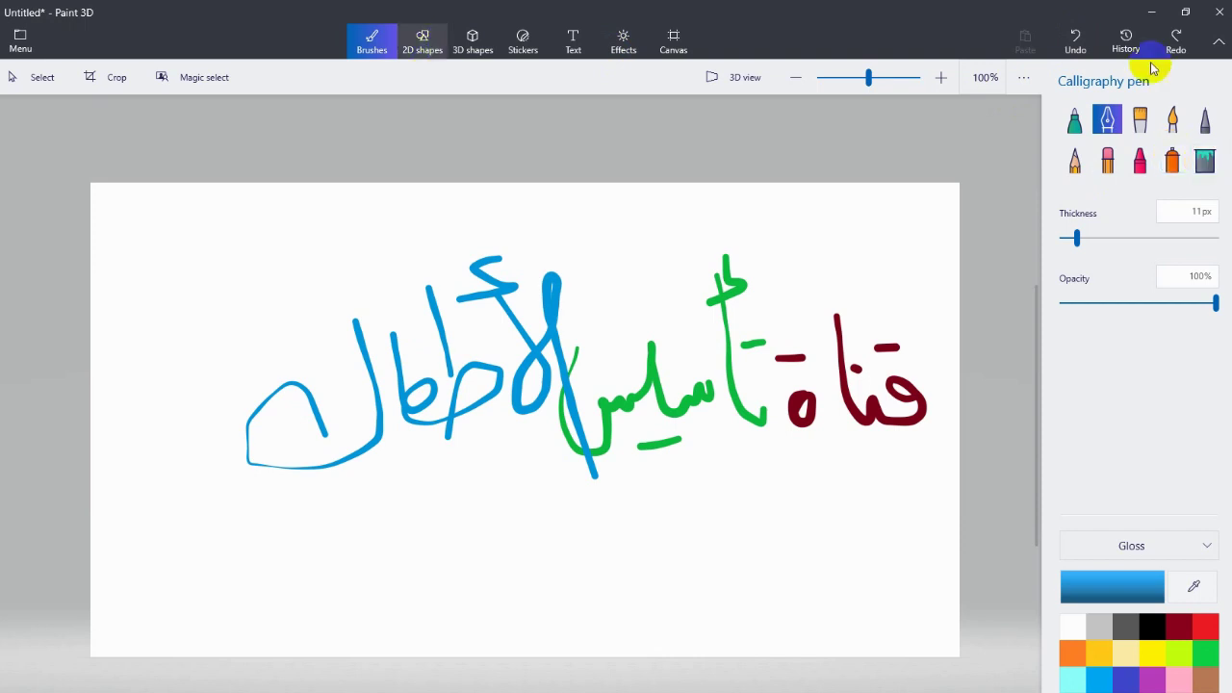
pyautogui.click(1082, 48)
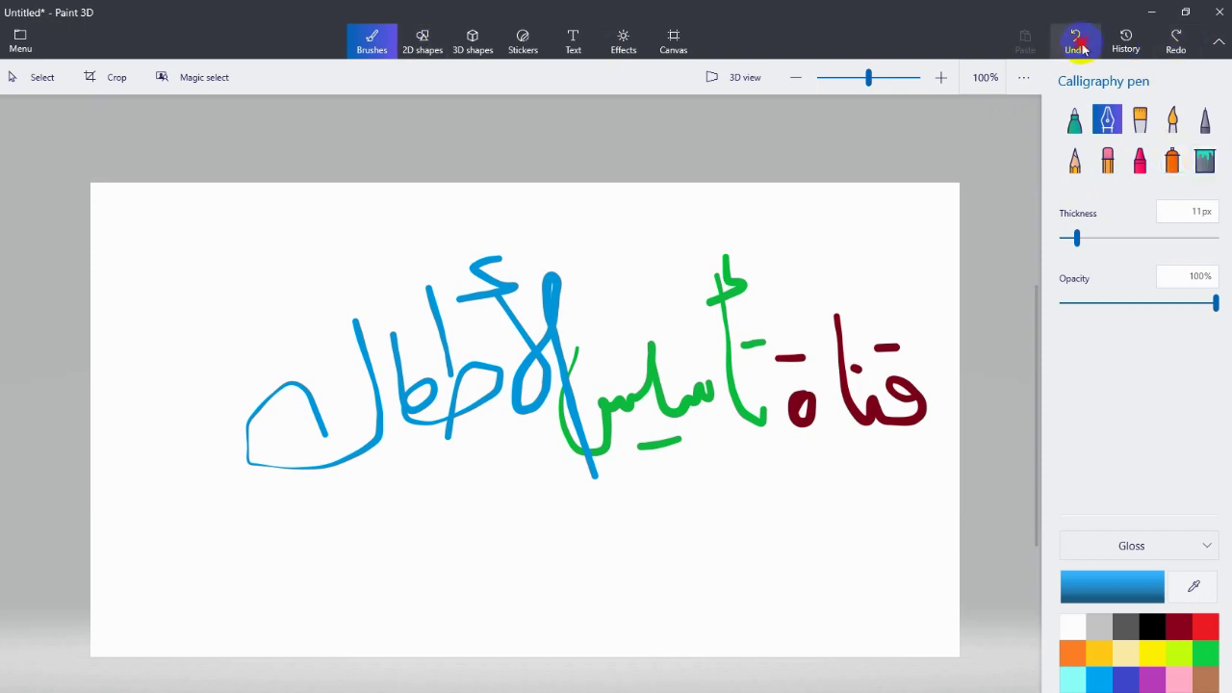
pyautogui.click(1082, 48)
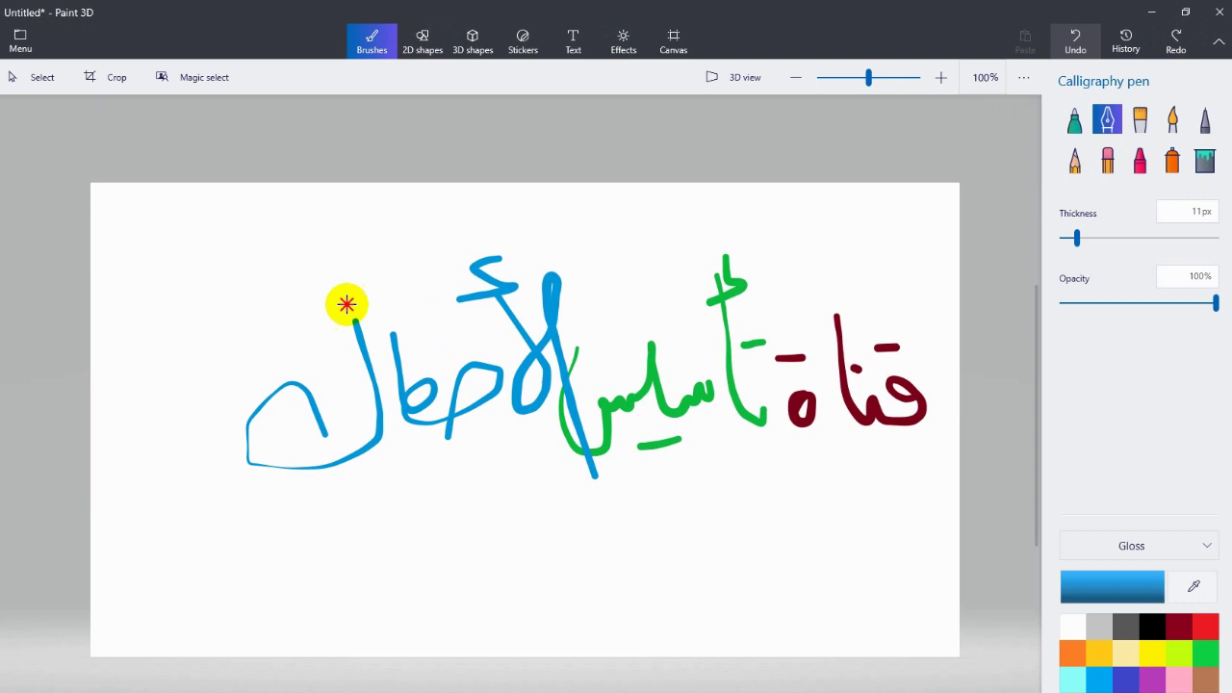
pyautogui.hotkey('ctrl', 'z')
# - Redraw the final ل, the upright stroke of ط and the dot of ف in light blue to complete الأطفال
pyautogui.click(420, 350)
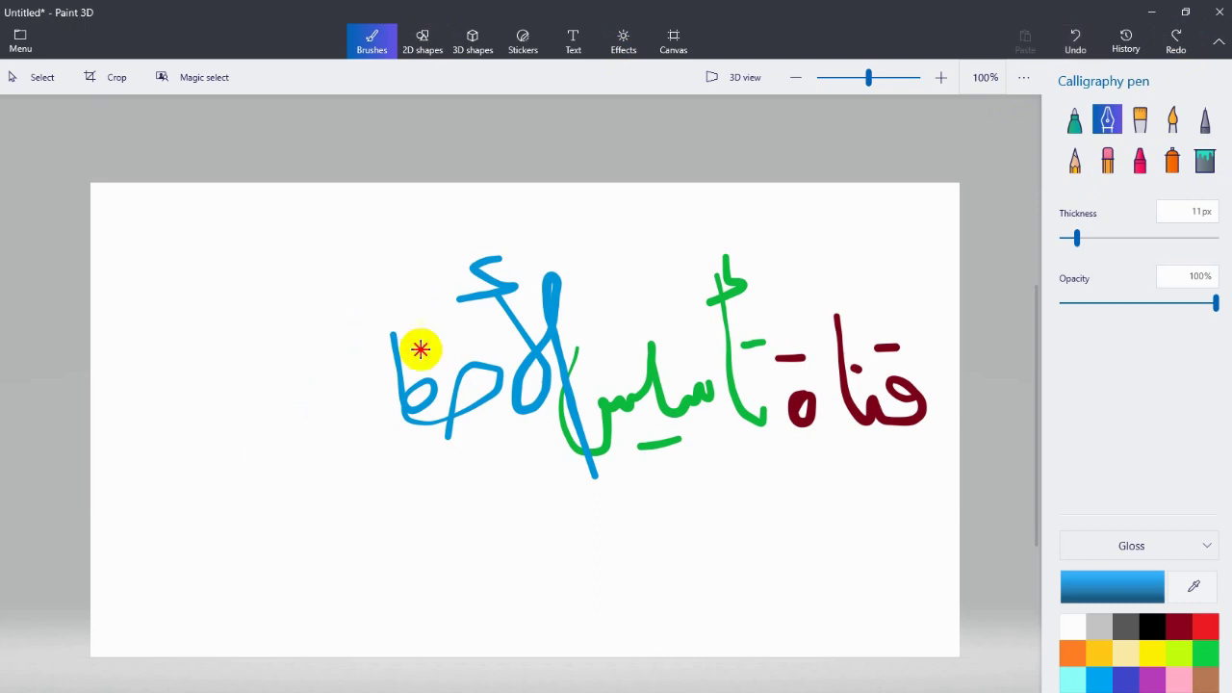
pyautogui.hotkey('ctrl', 'y')
pyautogui.hotkey('ctrl', 'y')
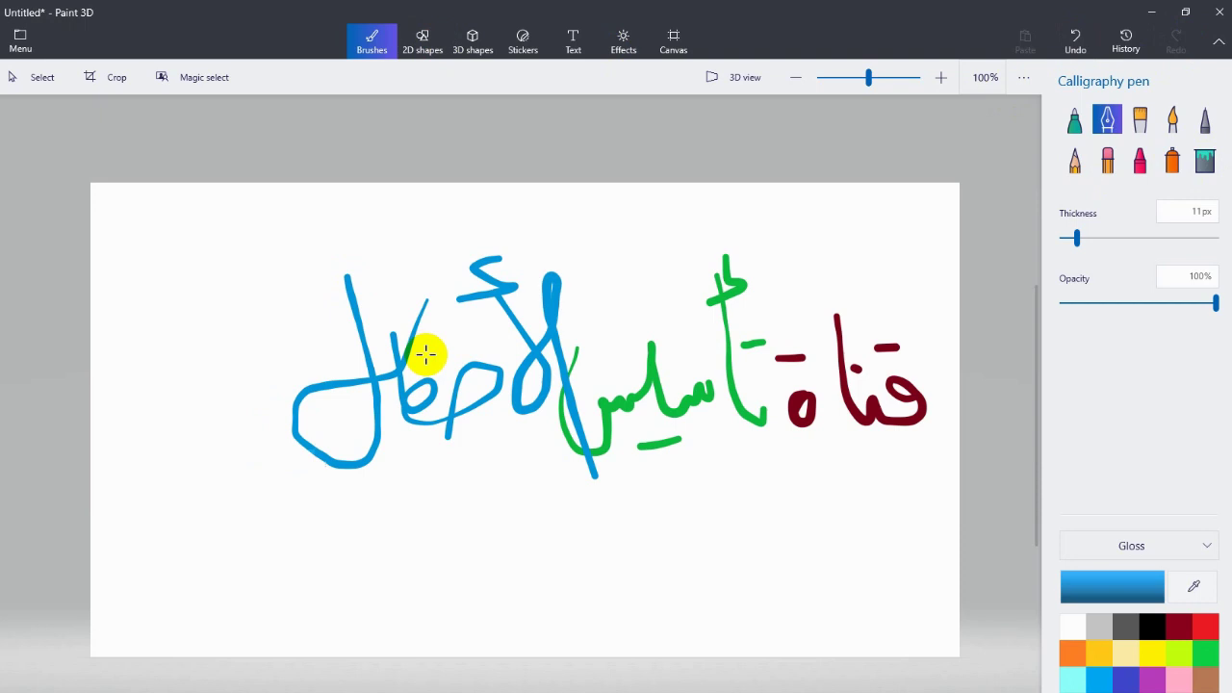
pyautogui.moveTo(425, 353); pyautogui.dragTo(459, 387)
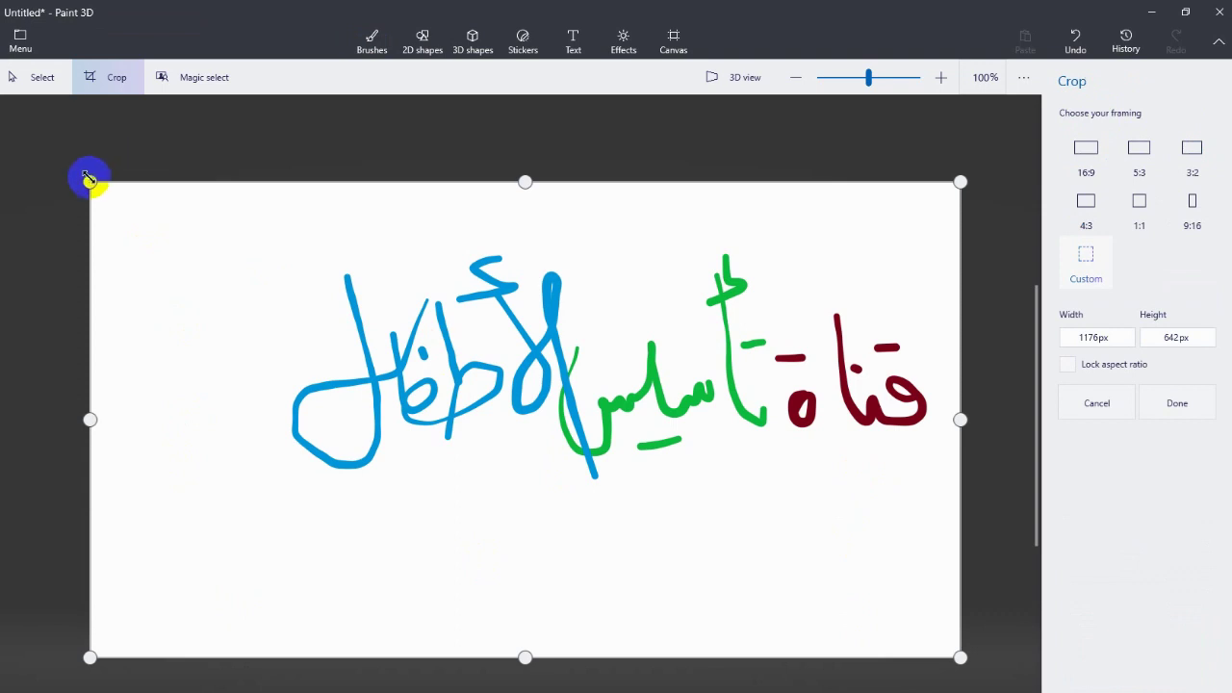
# - Crop the canvas tightly around the handwritten signature to 912 × 321 px
pyautogui.moveTo(88, 181); pyautogui.dragTo(267, 248)
pyautogui.moveTo(616, 658); pyautogui.dragTo(619, 486)
pyautogui.moveTo(961, 367); pyautogui.dragTo(932, 357)
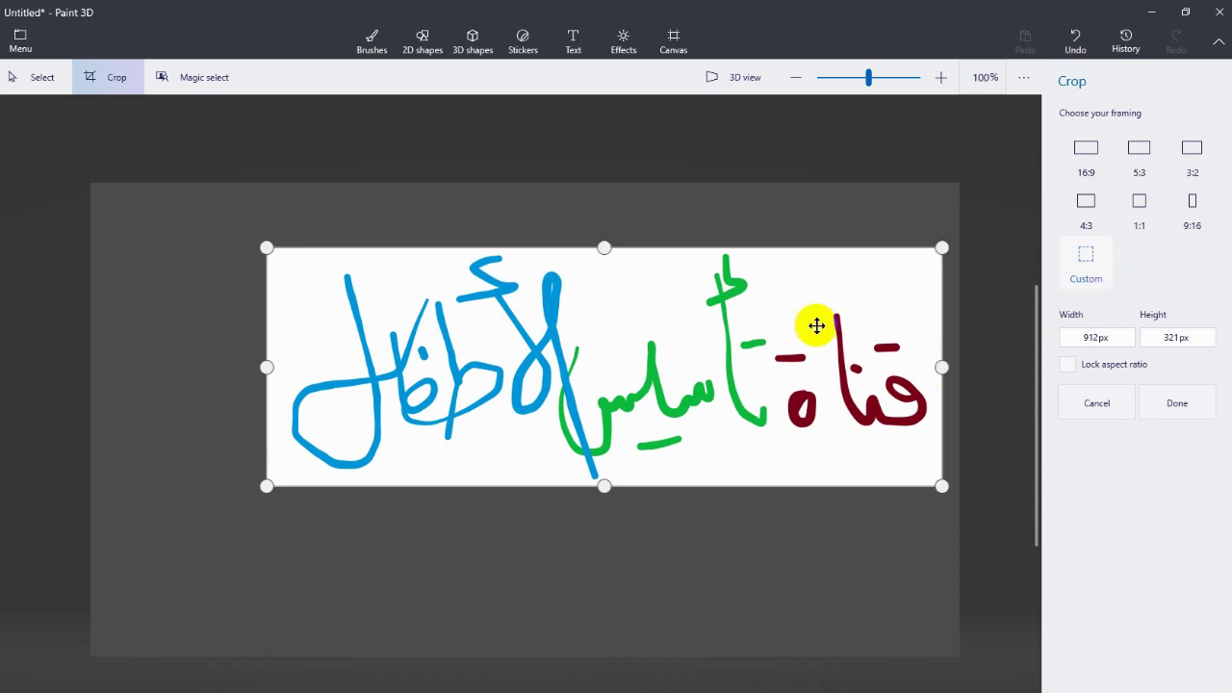
pyautogui.click(1172, 403)
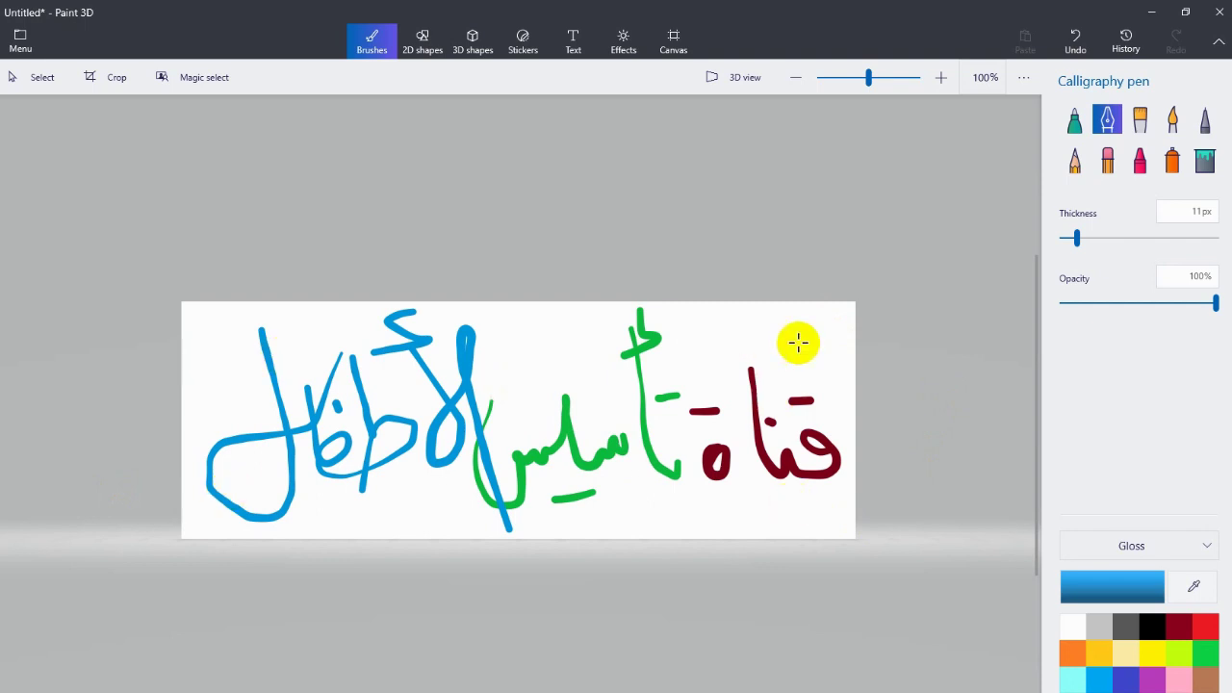
# - Make the signature's canvas background transparent
pyautogui.click(664, 48)
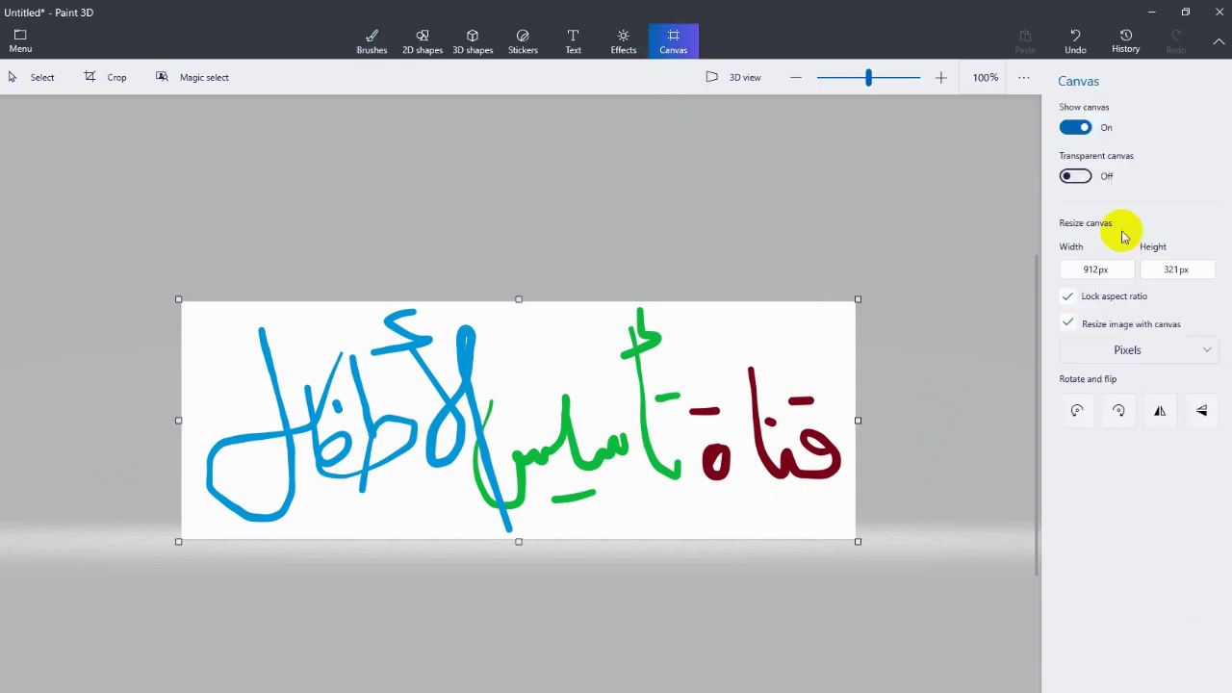
pyautogui.click(1077, 177)
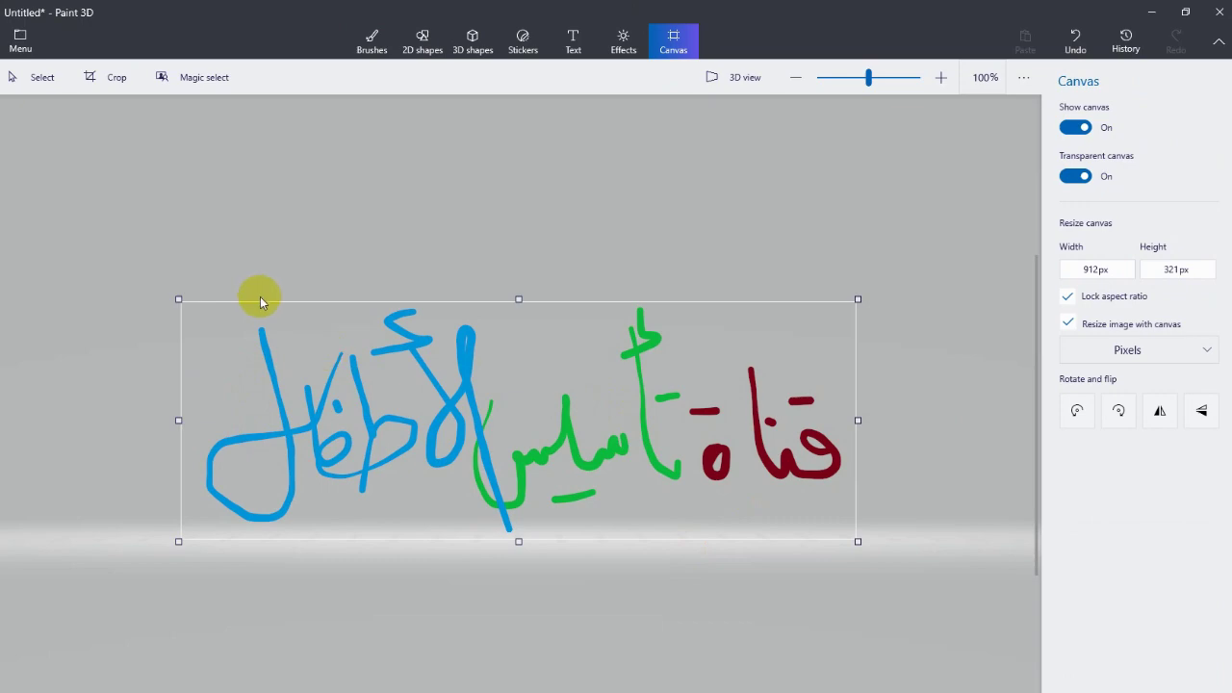
# - Save a copy of the drawing as a 2D PNG image named قناة تاسيس الاطفال on the Desktop
pyautogui.click(17, 47)
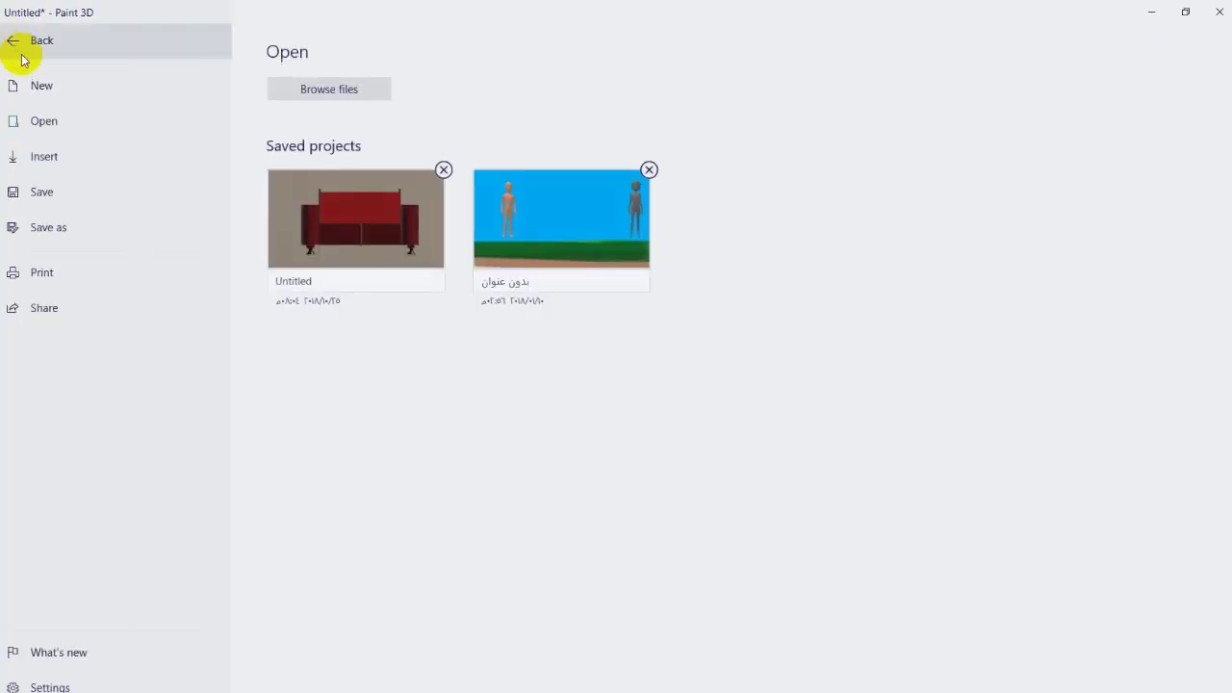
pyautogui.click(65, 229)
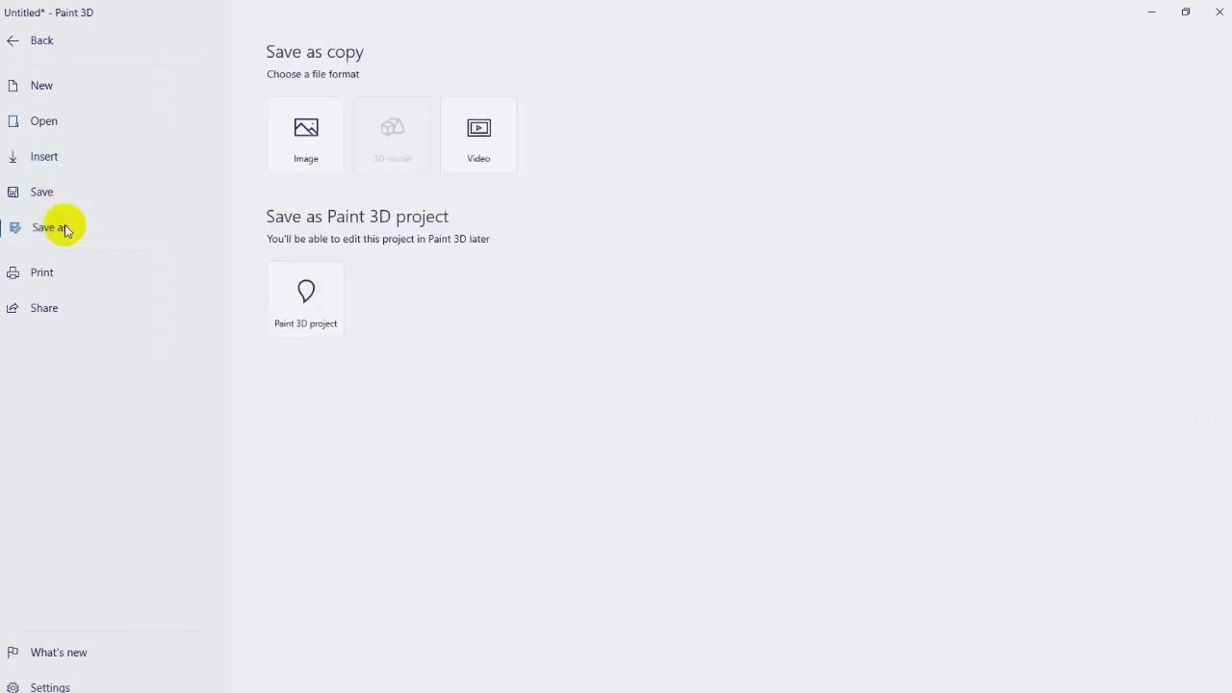
pyautogui.click(306, 146)
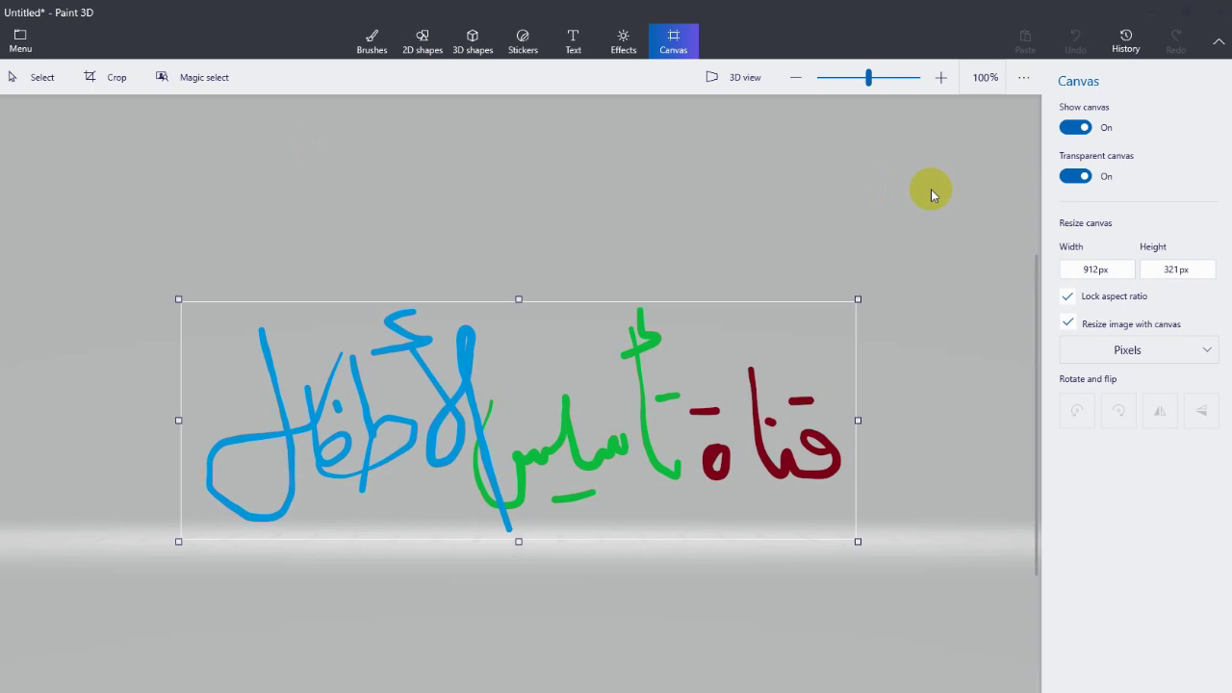
pyautogui.hotkey('ctrl', 's')
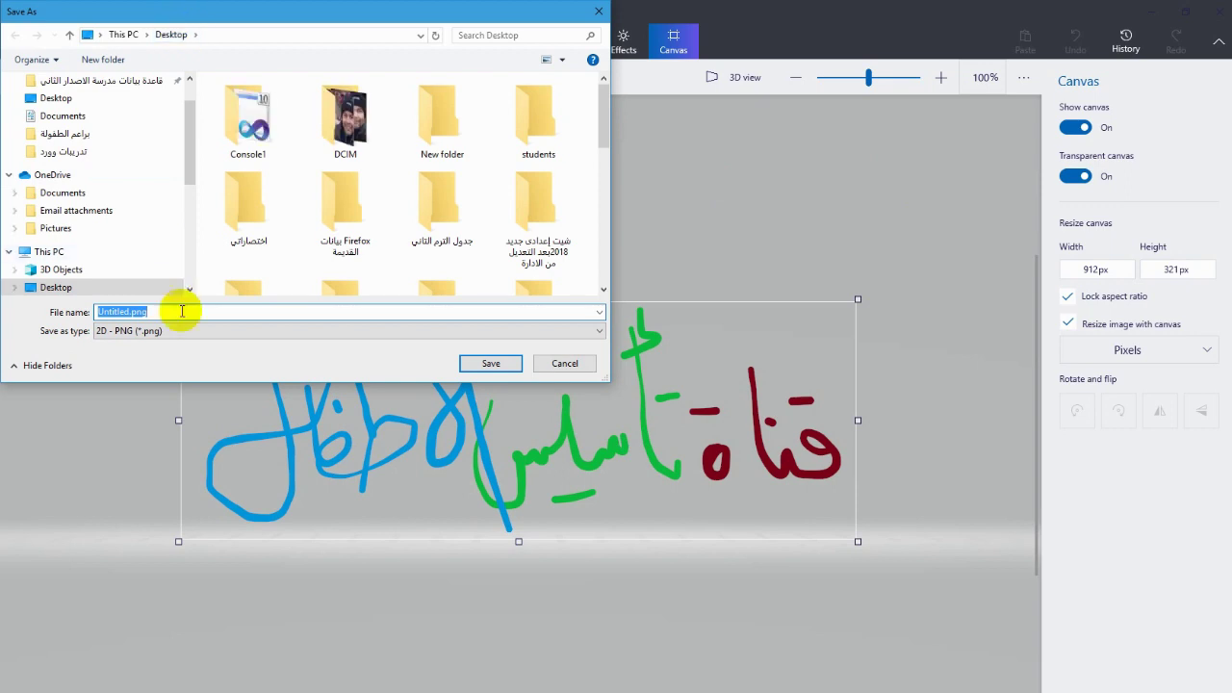
pyautogui.write('قنا')
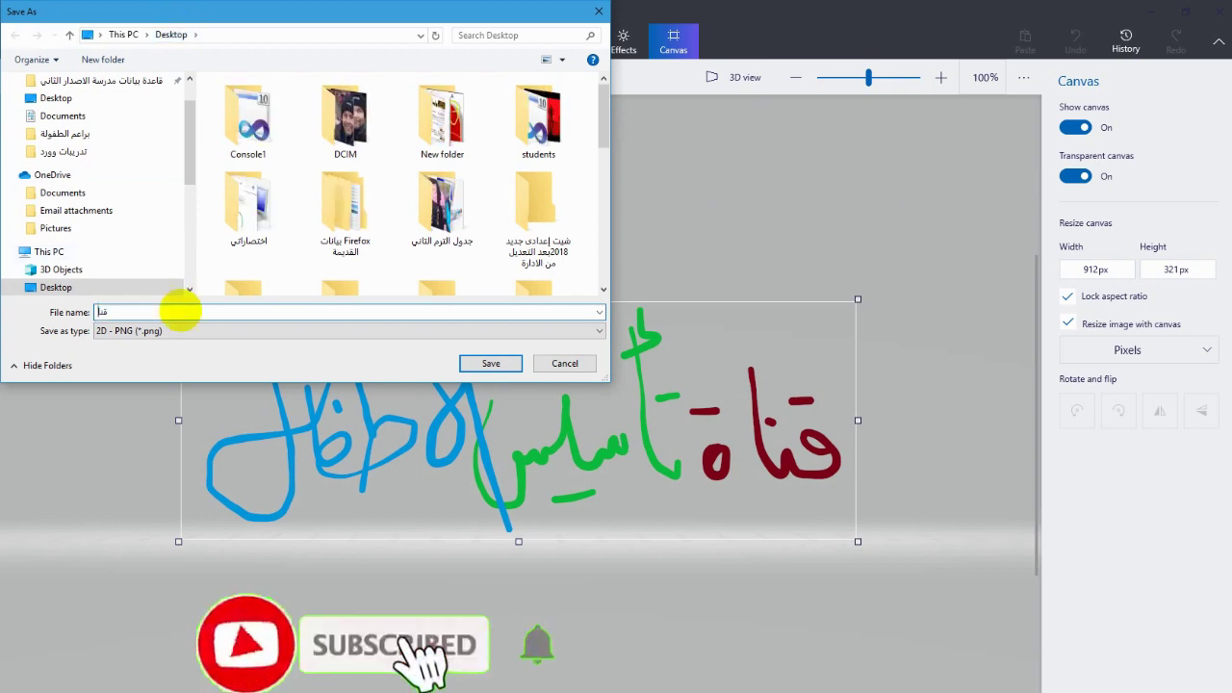
pyautogui.write('ة تاسيس الاطفال')
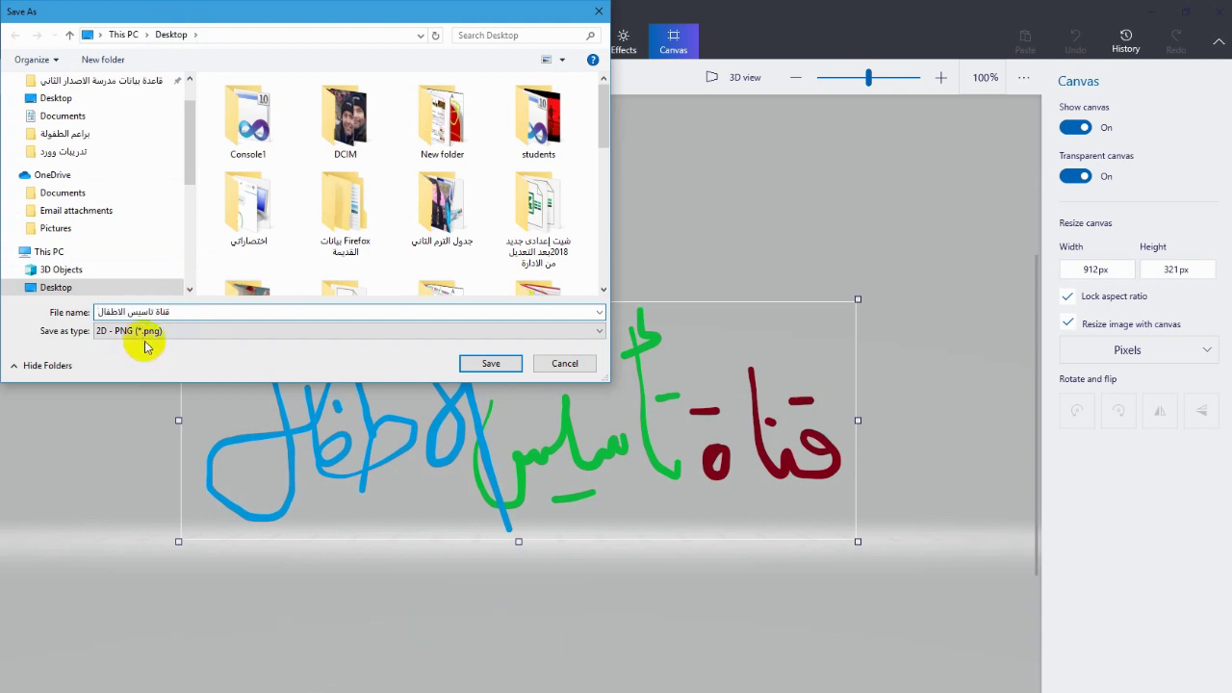
pyautogui.click(489, 364)
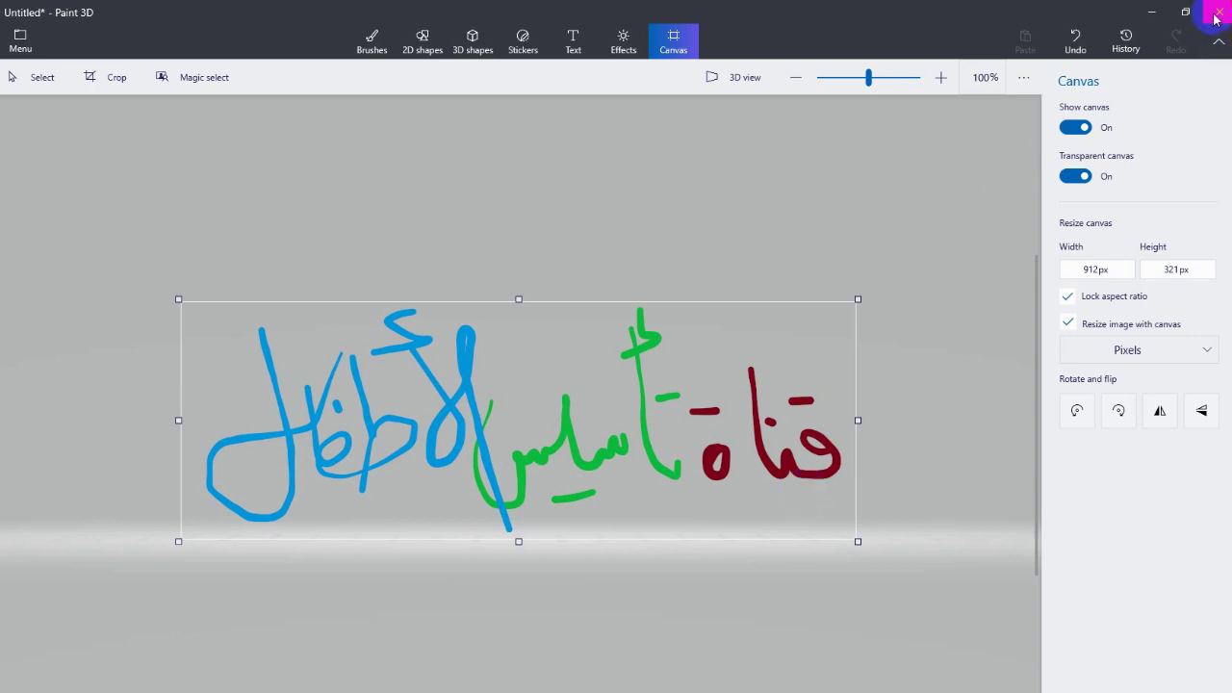
# - Close Paint 3D without saving the project and return to the Word document
pyautogui.click(1217, 13)
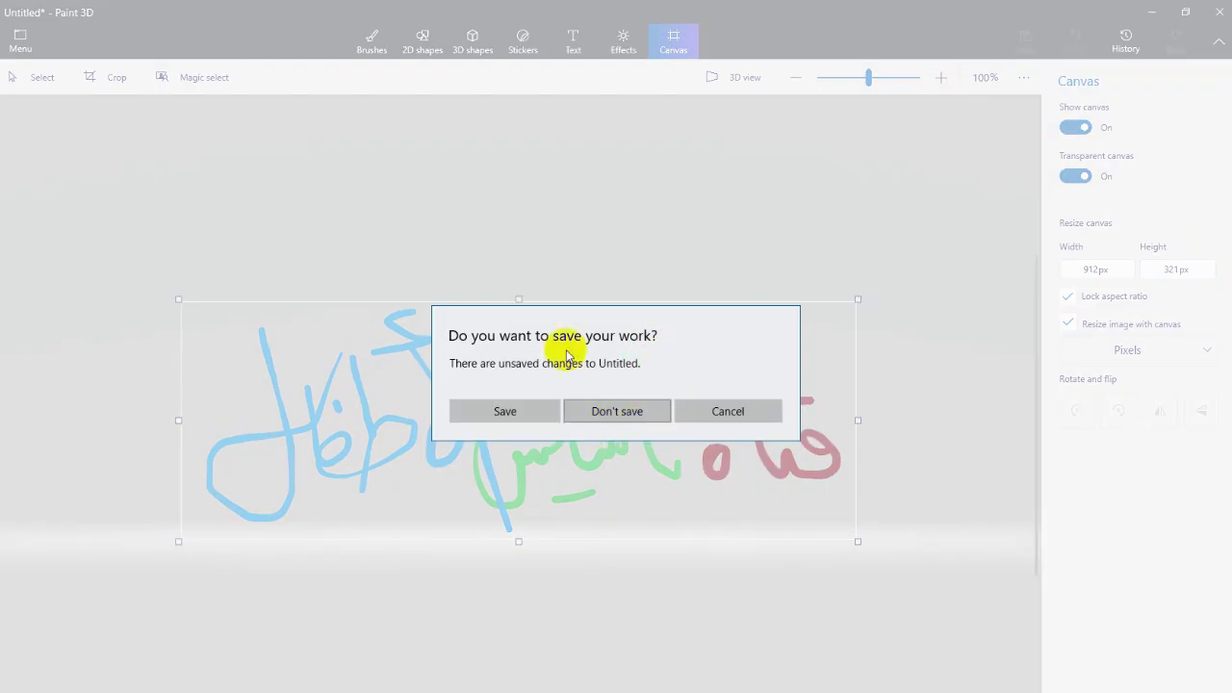
pyautogui.click(616, 420)
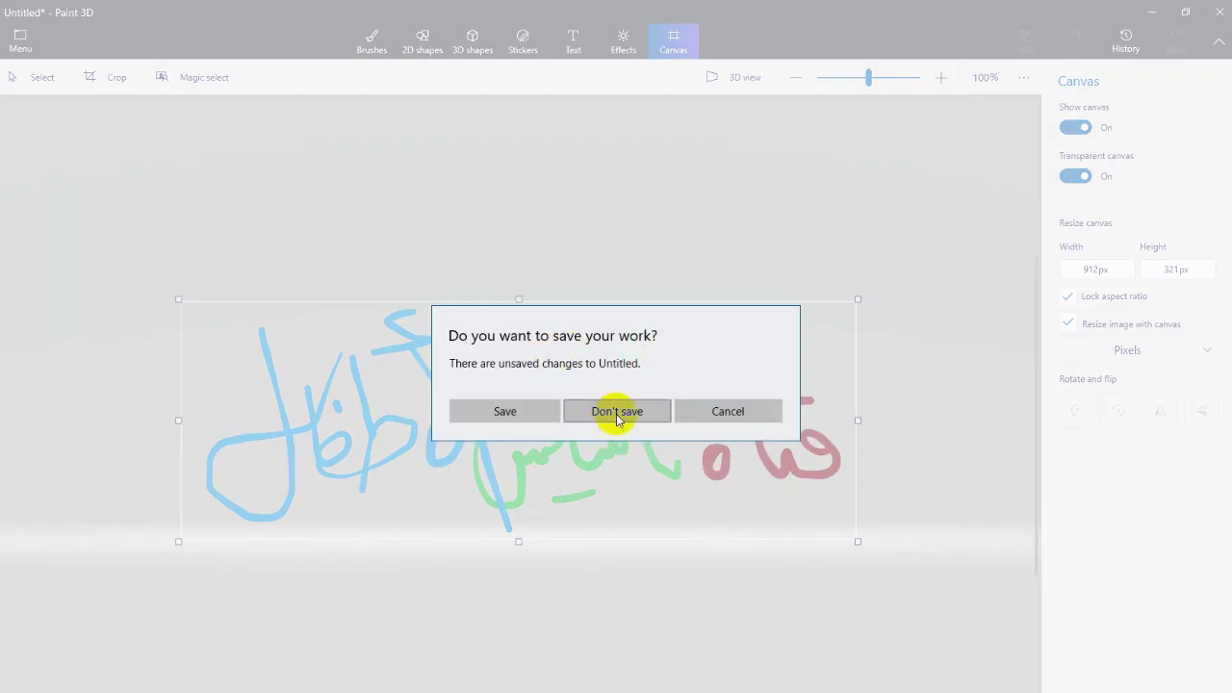
pyautogui.click(636, 414)
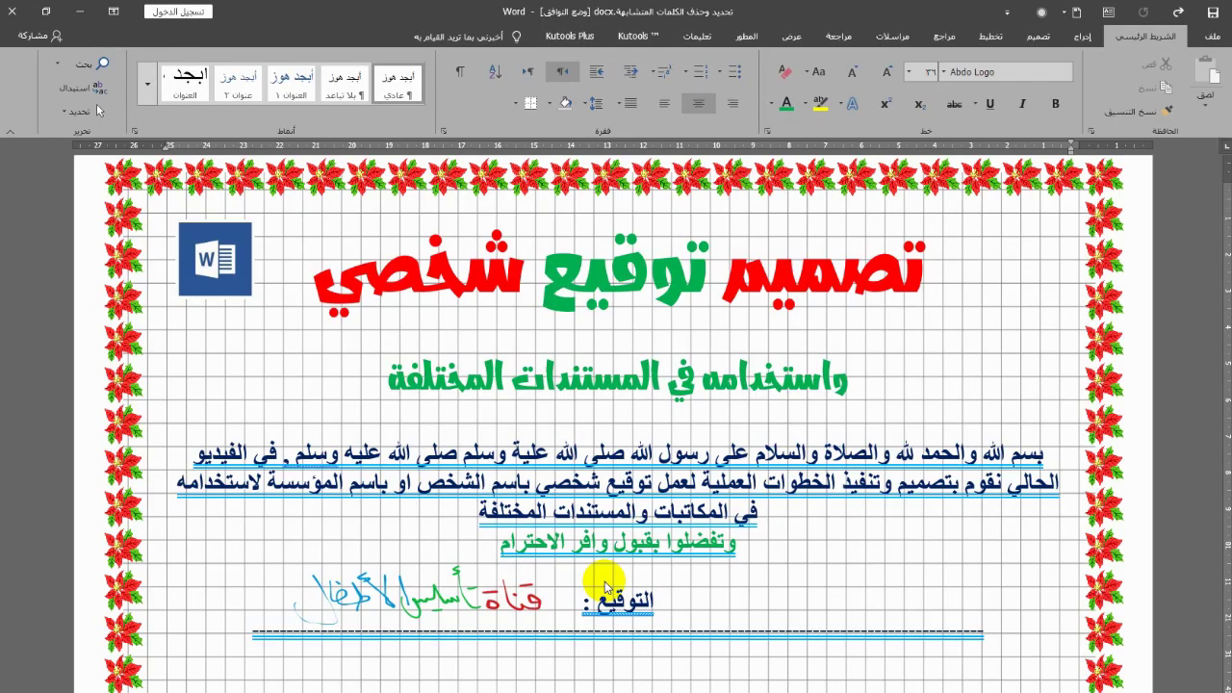
# - Replace the old signature picture beside التوقيع with قناة تاسيس الاطفال.png from the Desktop
pyautogui.click(478, 606)
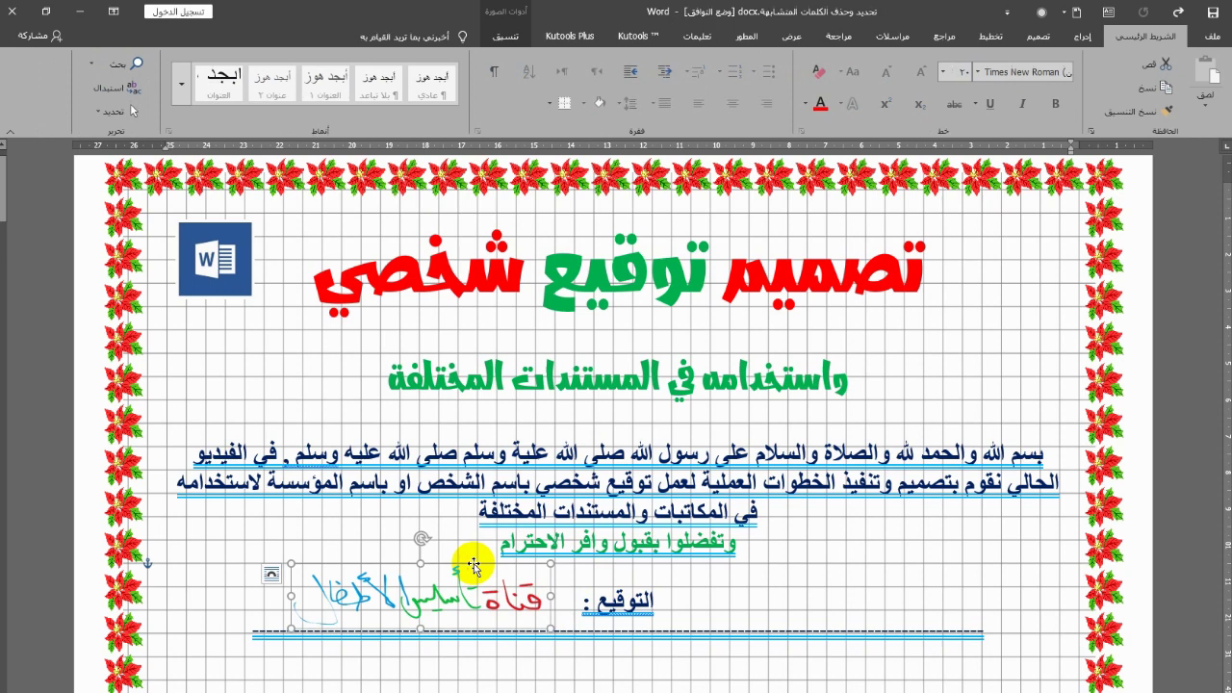
pyautogui.press('Delete')
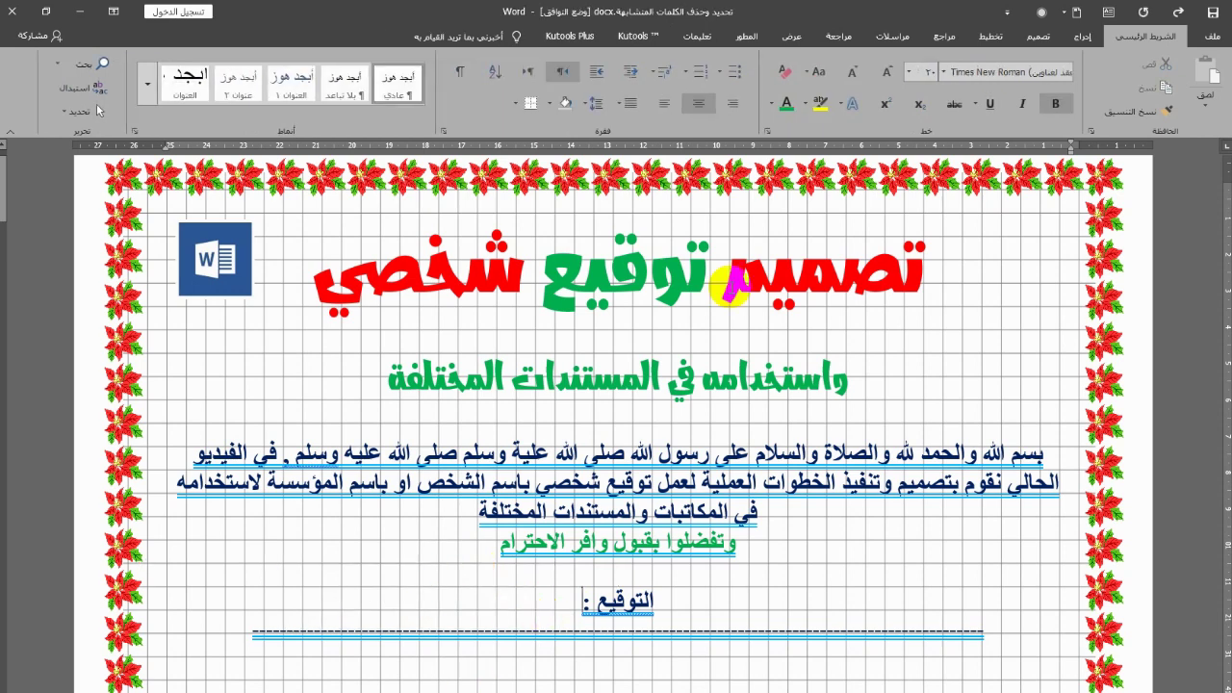
pyautogui.click(1080, 38)
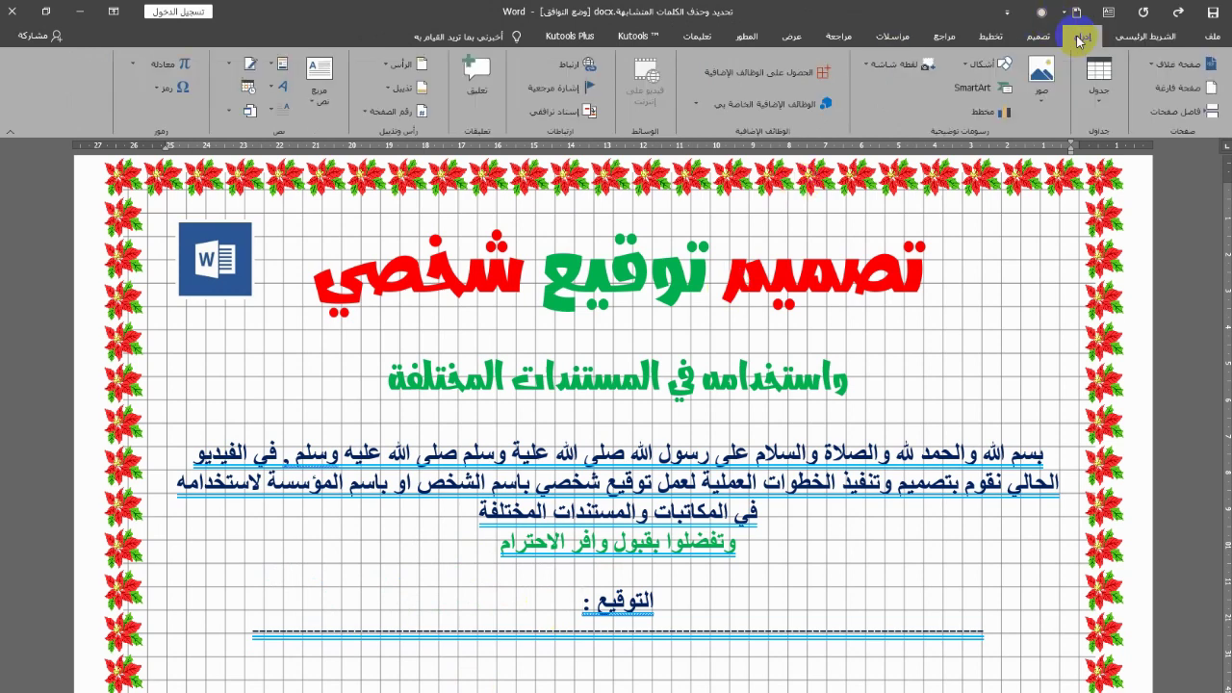
pyautogui.click(1035, 104)
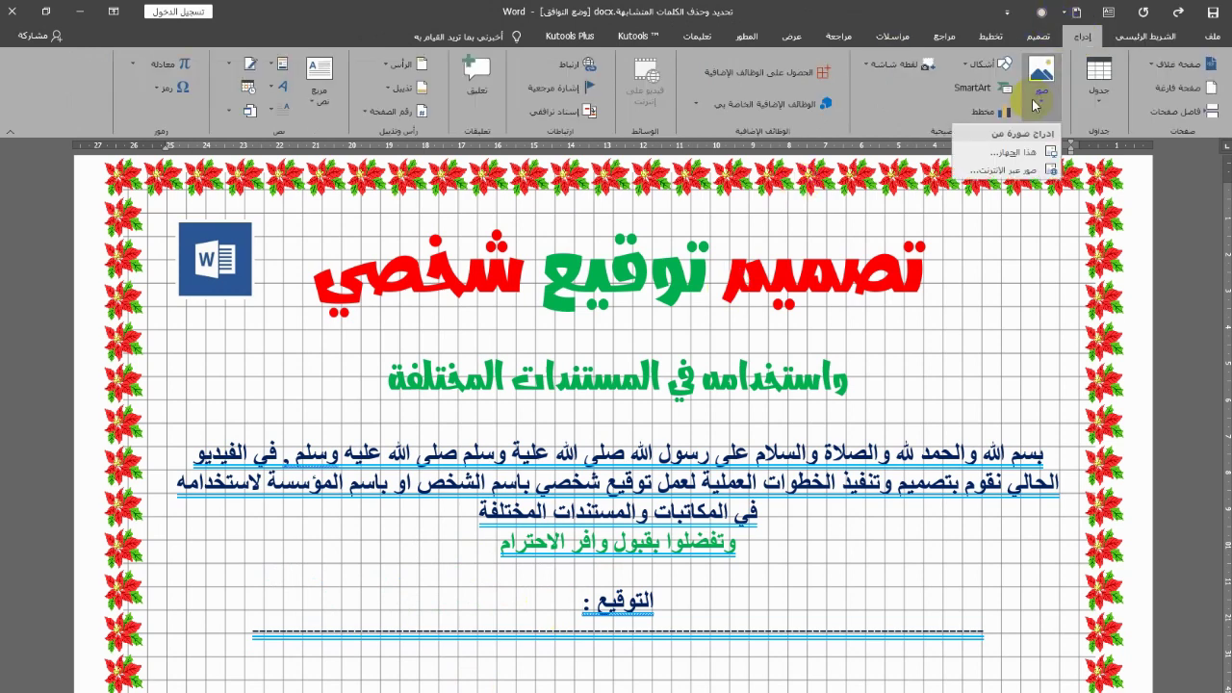
pyautogui.click(1004, 151)
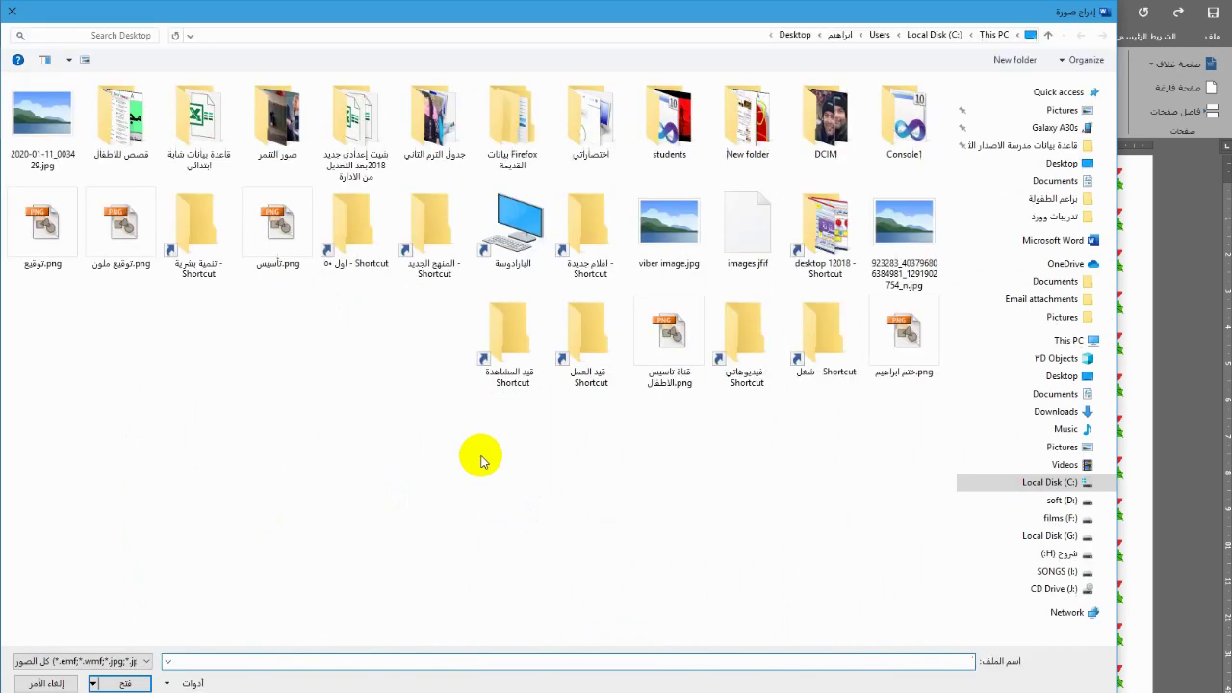
pyautogui.click(1057, 377)
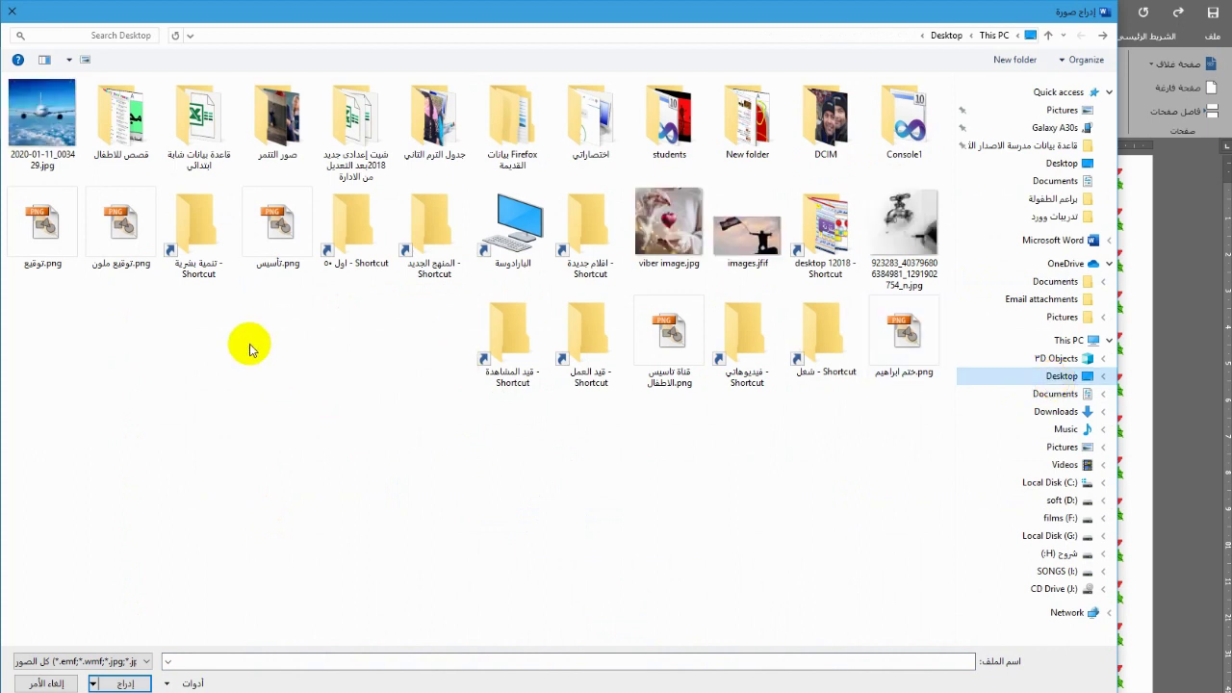
pyautogui.click(664, 345)
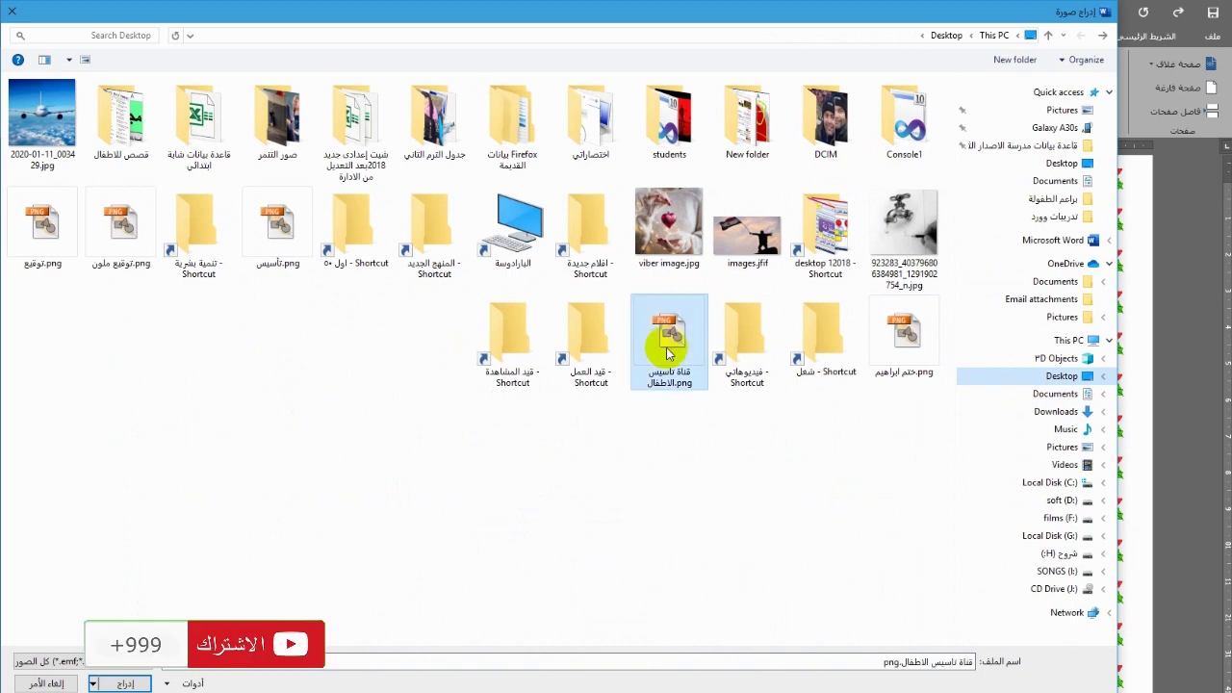
pyautogui.click(108, 681)
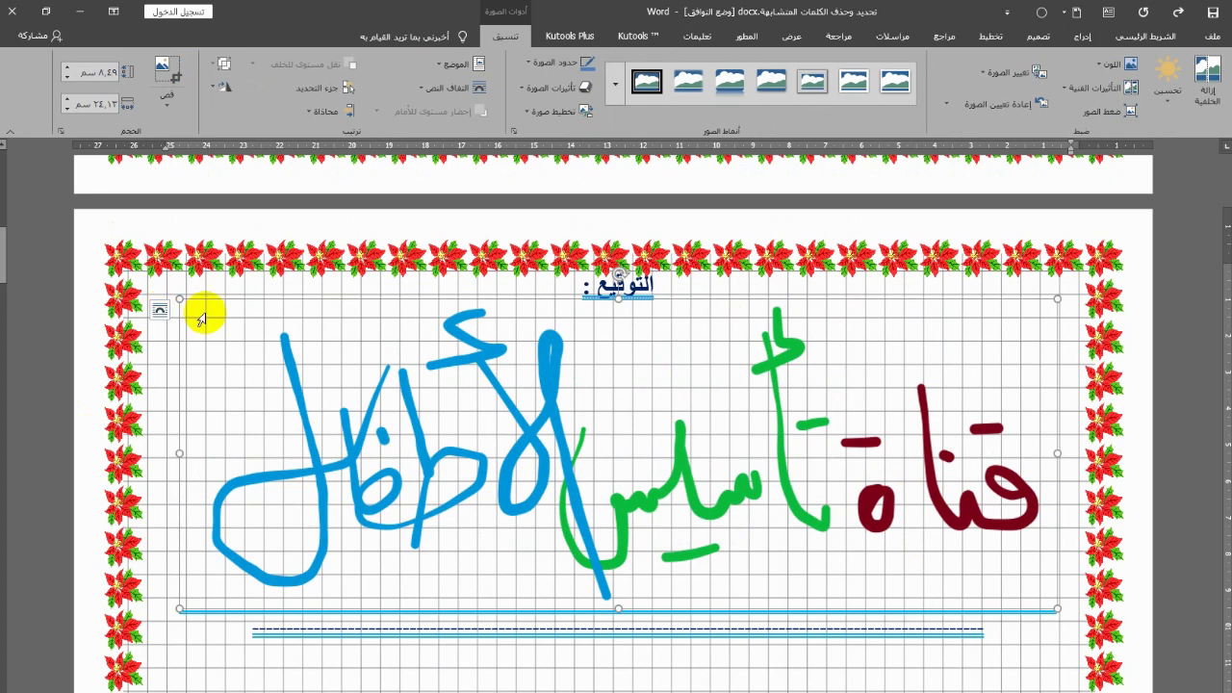
# - Set the inserted signature picture's text wrapping to In Front of Text (أمام النص)
pyautogui.click(158, 311)
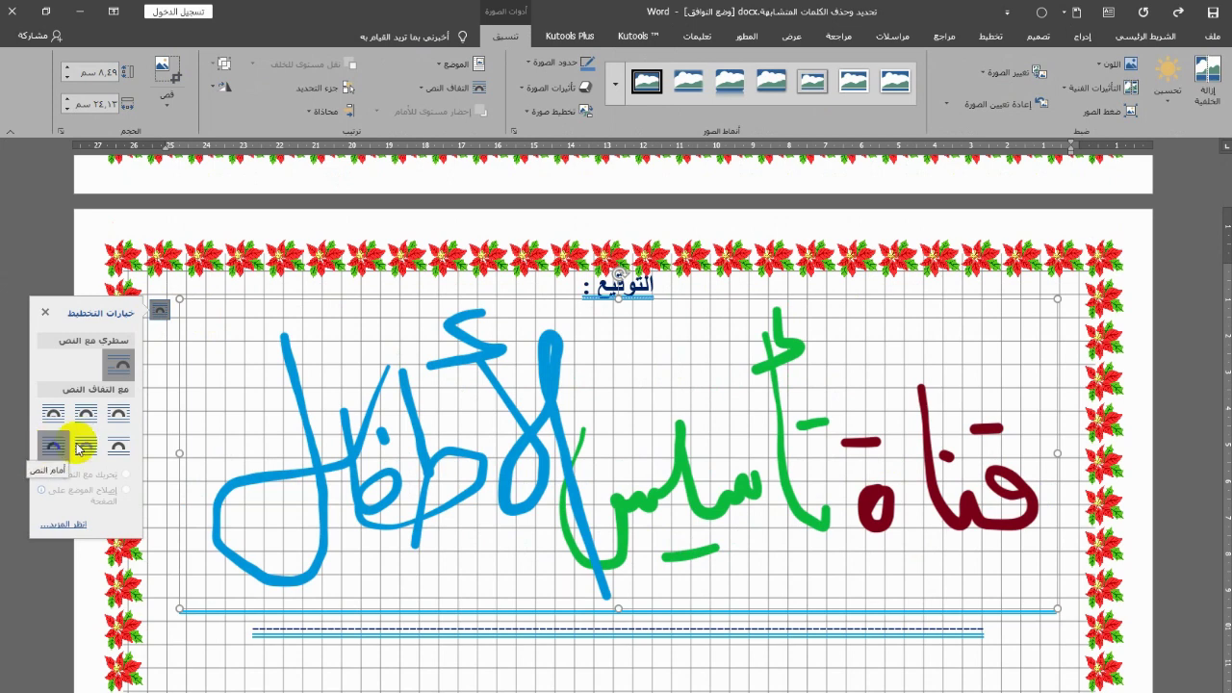
pyautogui.click(52, 446)
pyautogui.click(46, 450)
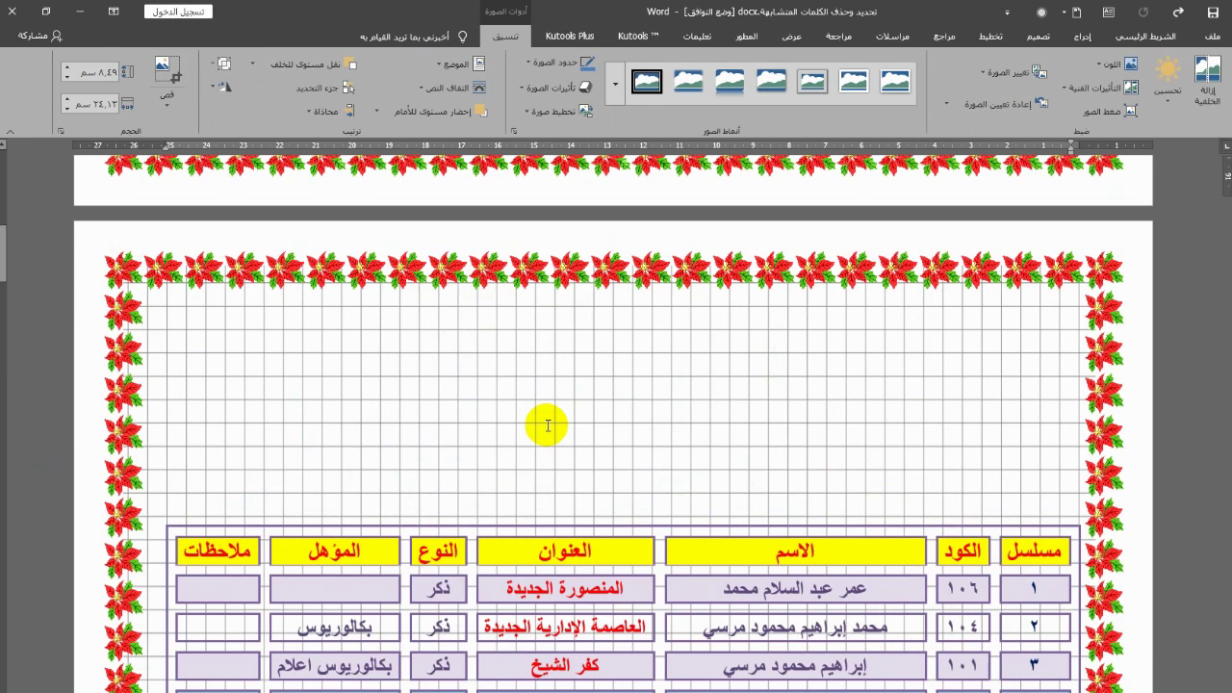
pyautogui.scroll(-10, 547, 425)
pyautogui.click(547, 426)
pyautogui.scroll(5, 547, 426)
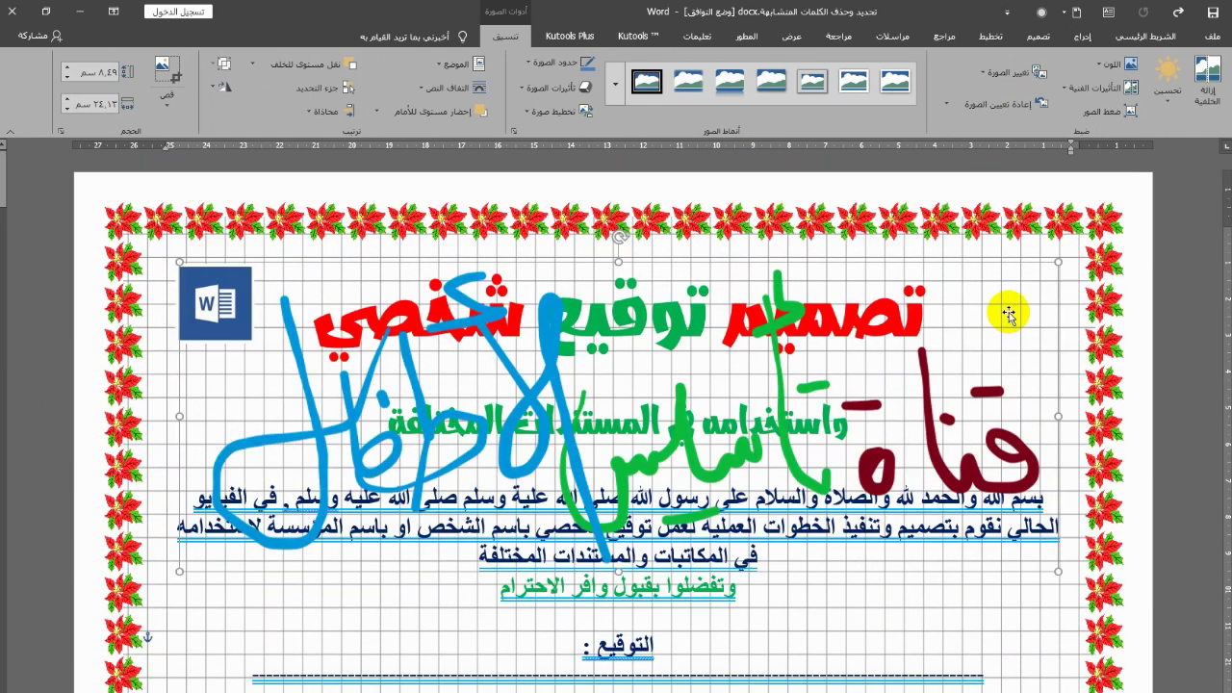
# - Resize the signature picture to about 6.25 cm wide and 1.45 cm high and place it beside التوقيع, above the dashed line
pyautogui.moveTo(1059, 260)
pyautogui.mouseDown()
pyautogui.moveTo(708, 440)
pyautogui.moveTo(441, 519)
pyautogui.moveTo(398, 525)
pyautogui.moveTo(399, 492)
pyautogui.mouseUp()
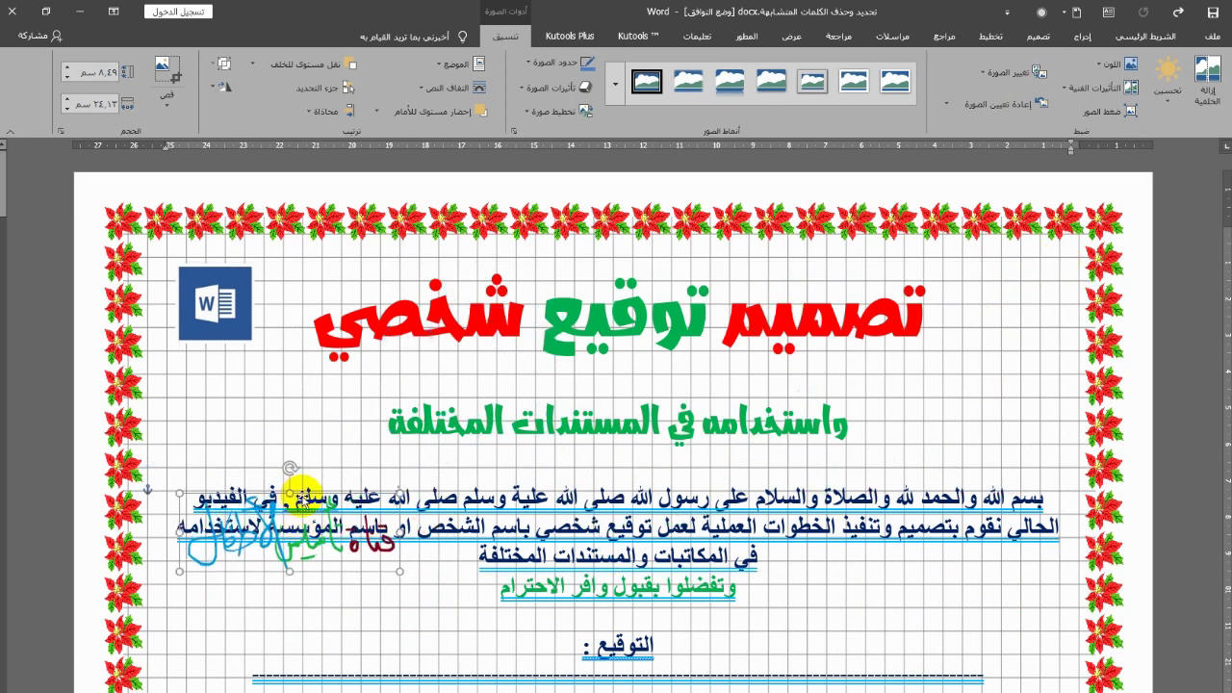
pyautogui.moveTo(301, 488)
pyautogui.mouseDown()
pyautogui.moveTo(371, 582)
pyautogui.moveTo(414, 602)
pyautogui.moveTo(404, 635)
pyautogui.moveTo(458, 621)
pyautogui.moveTo(449, 603)
pyautogui.moveTo(424, 608)
pyautogui.mouseUp()
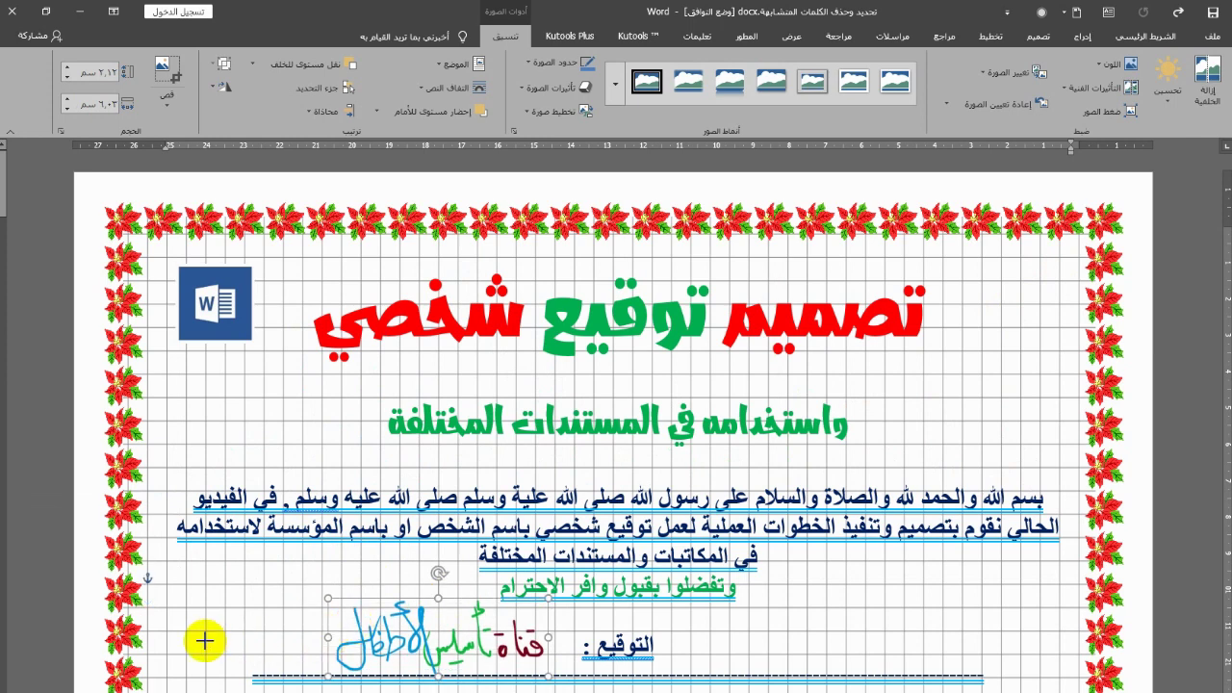
pyautogui.moveTo(328, 637); pyautogui.dragTo(205, 640)
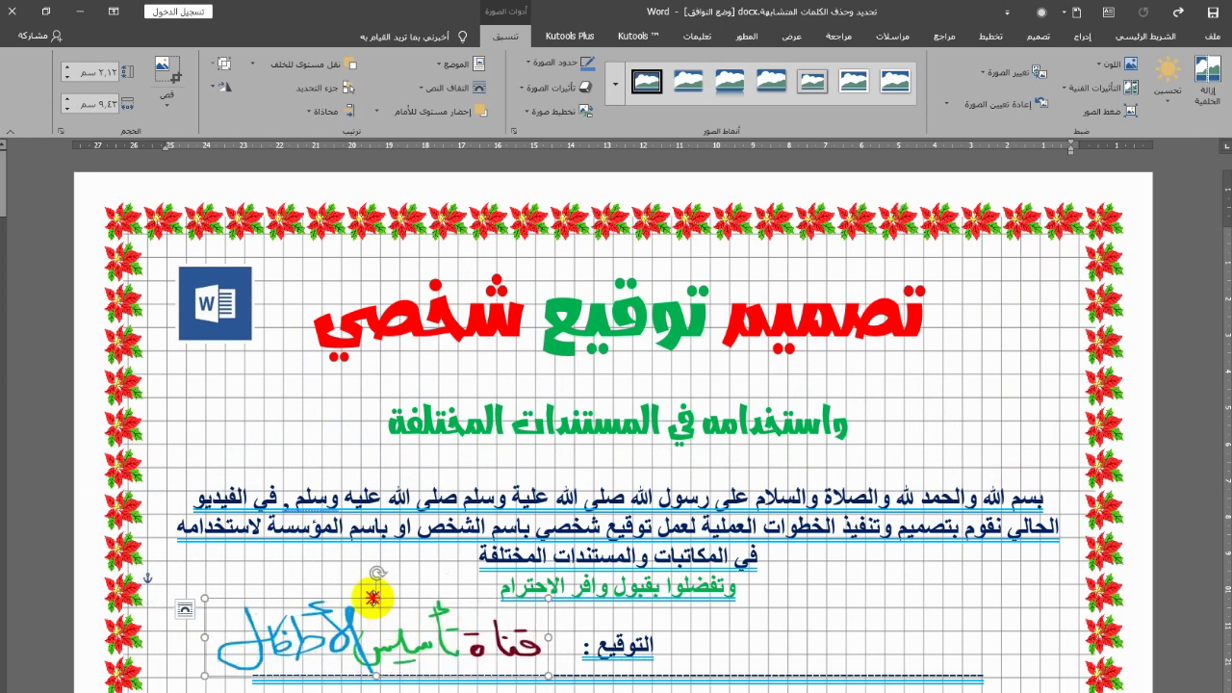
pyautogui.moveTo(372, 624); pyautogui.dragTo(429, 649)
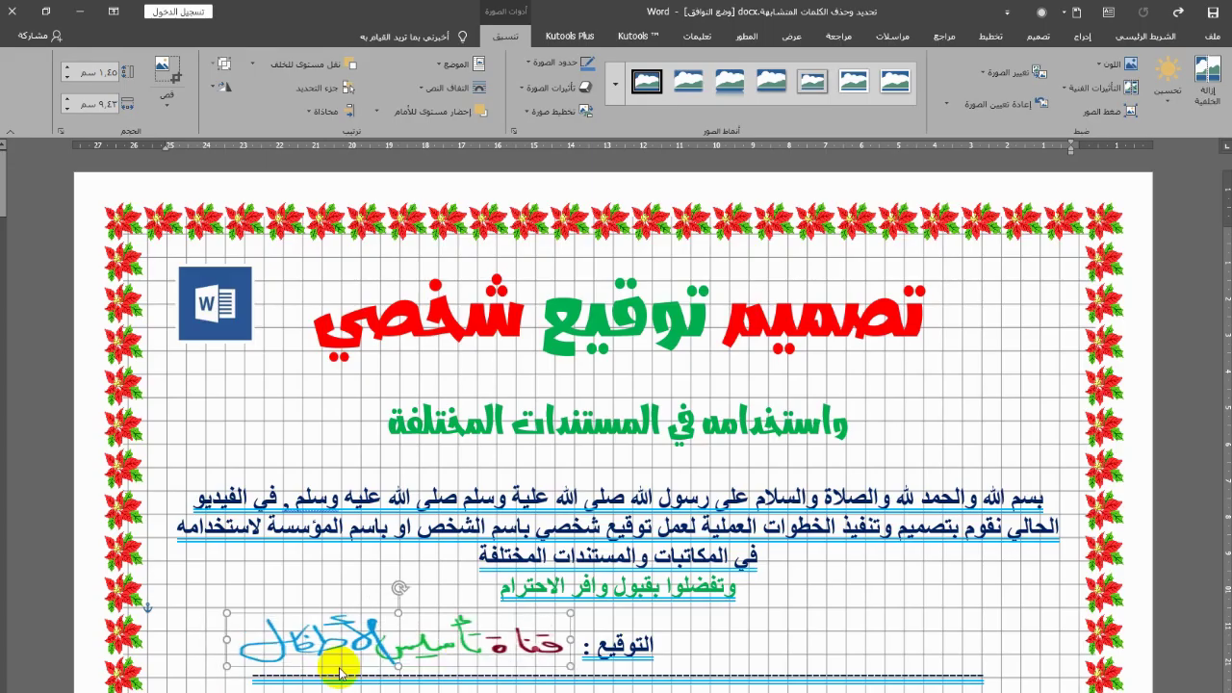
pyautogui.moveTo(225, 641); pyautogui.dragTo(341, 644)
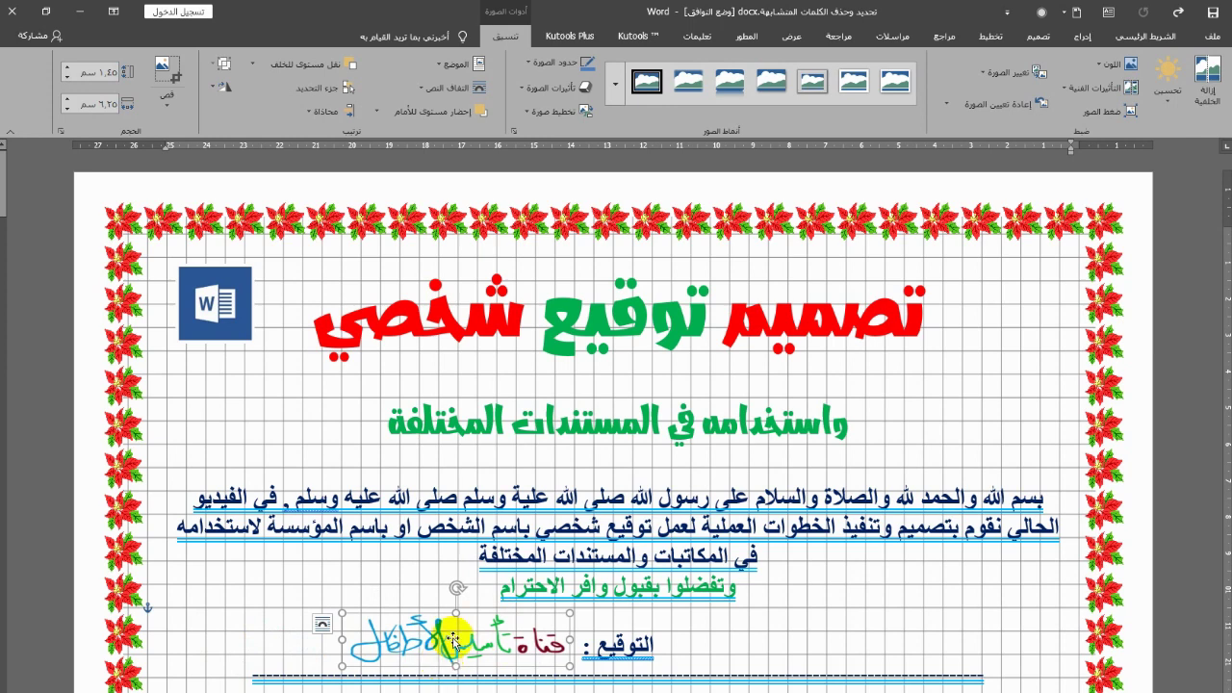
pyautogui.moveTo(493, 639); pyautogui.dragTo(454, 642)
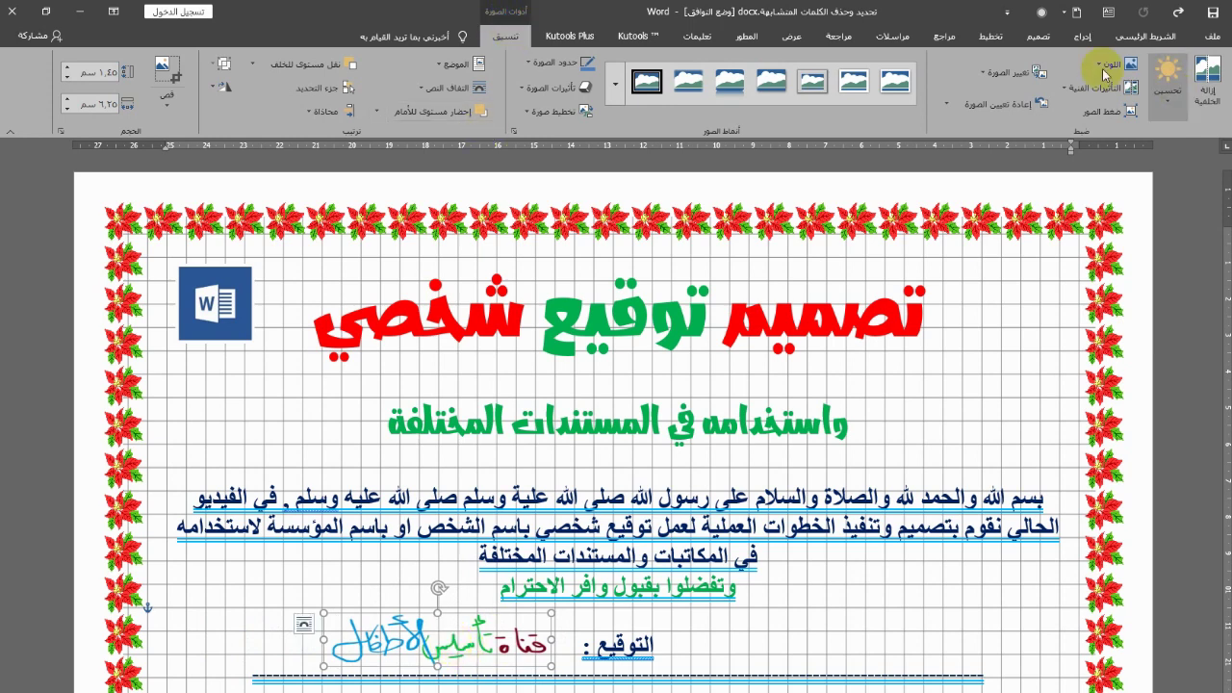
# - Look over the correction and colour presets for the signature picture without applying any, and deselect the picture
pyautogui.click(1171, 96)
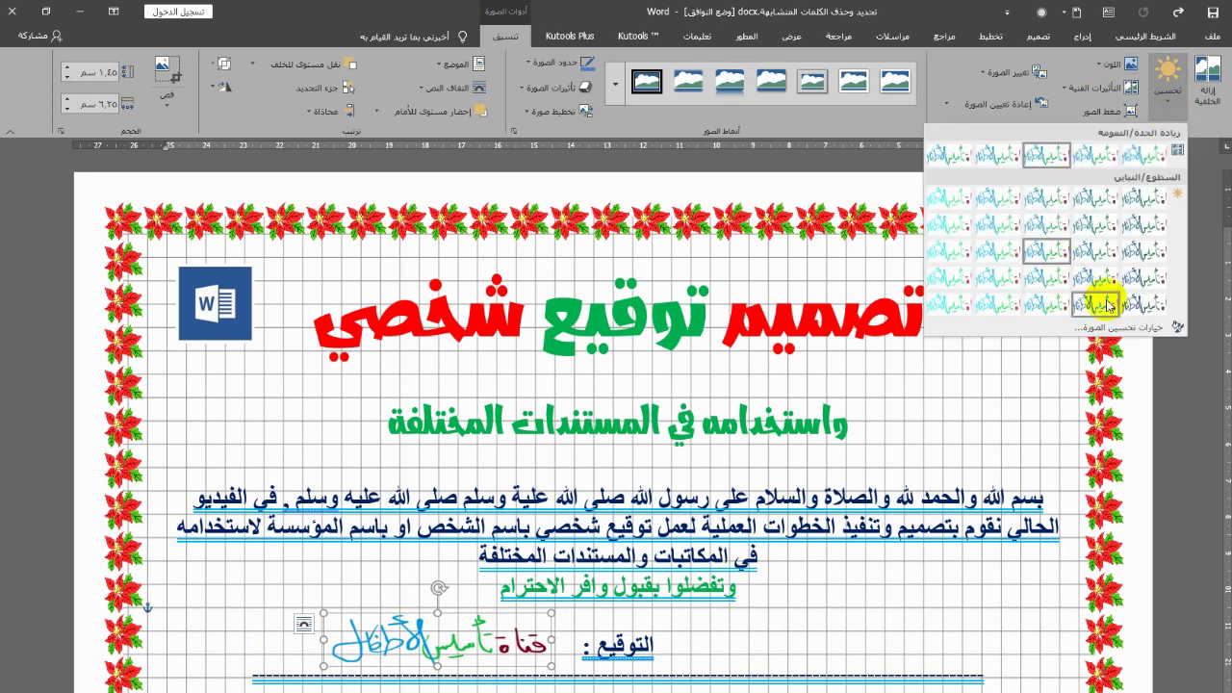
pyautogui.click(1108, 75)
pyautogui.click(1107, 73)
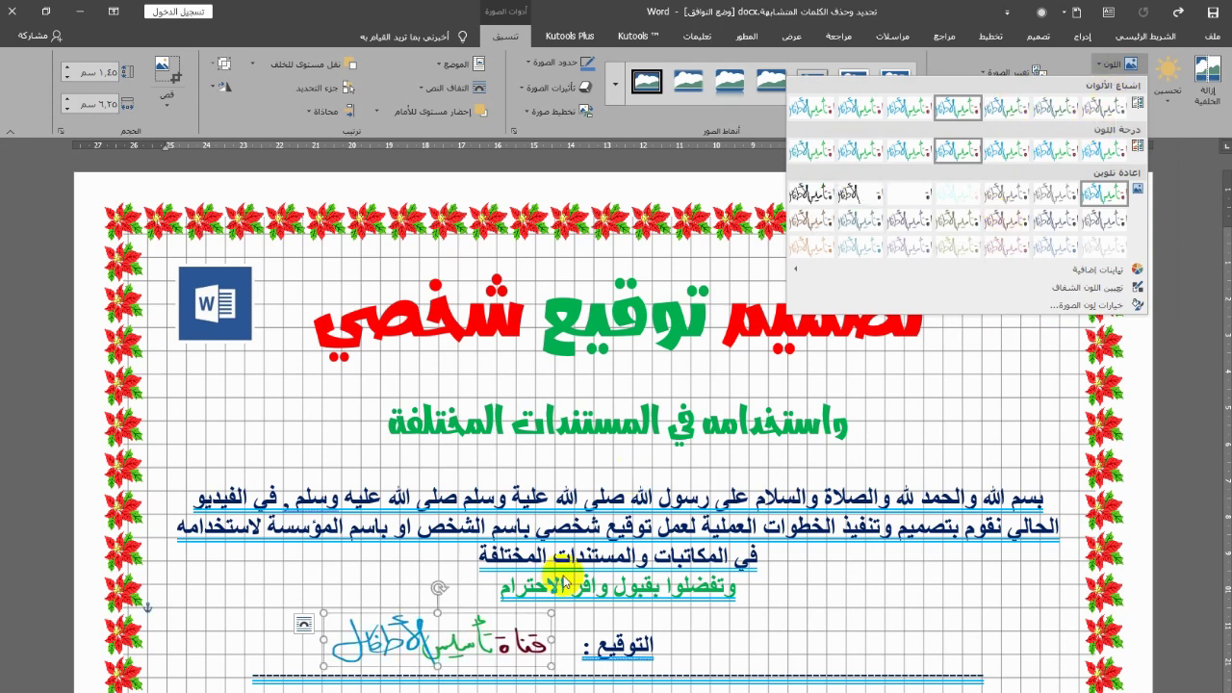
pyautogui.click(352, 568)
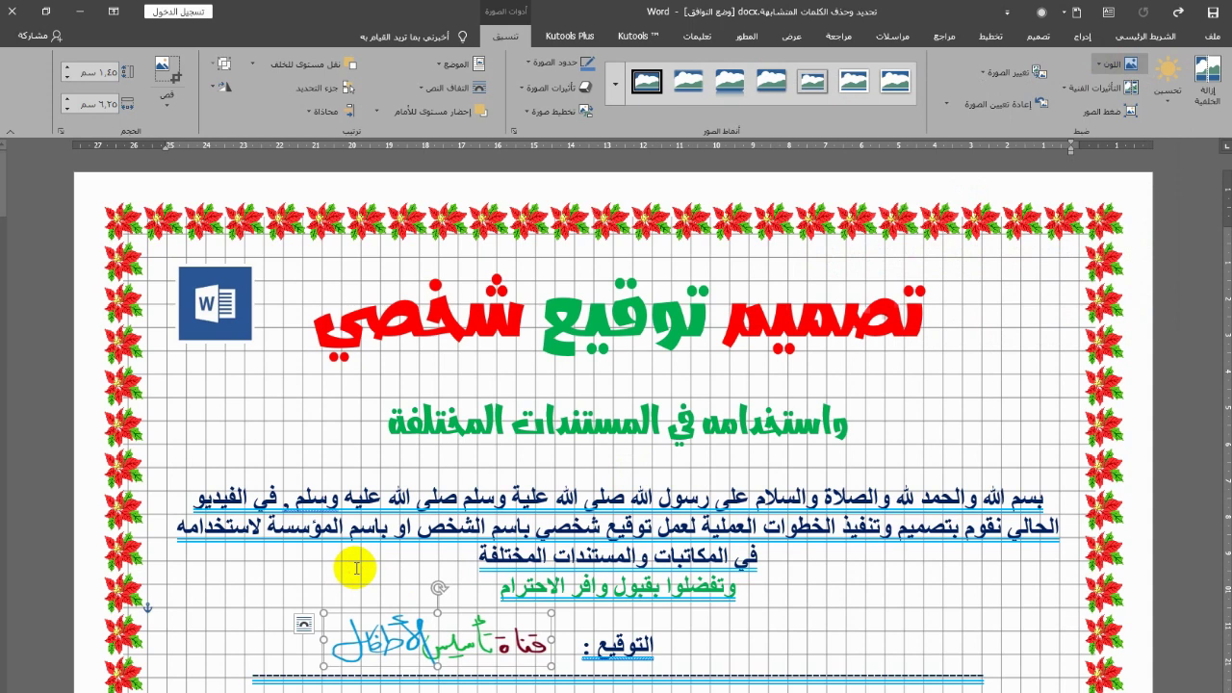
pyautogui.click(843, 648)
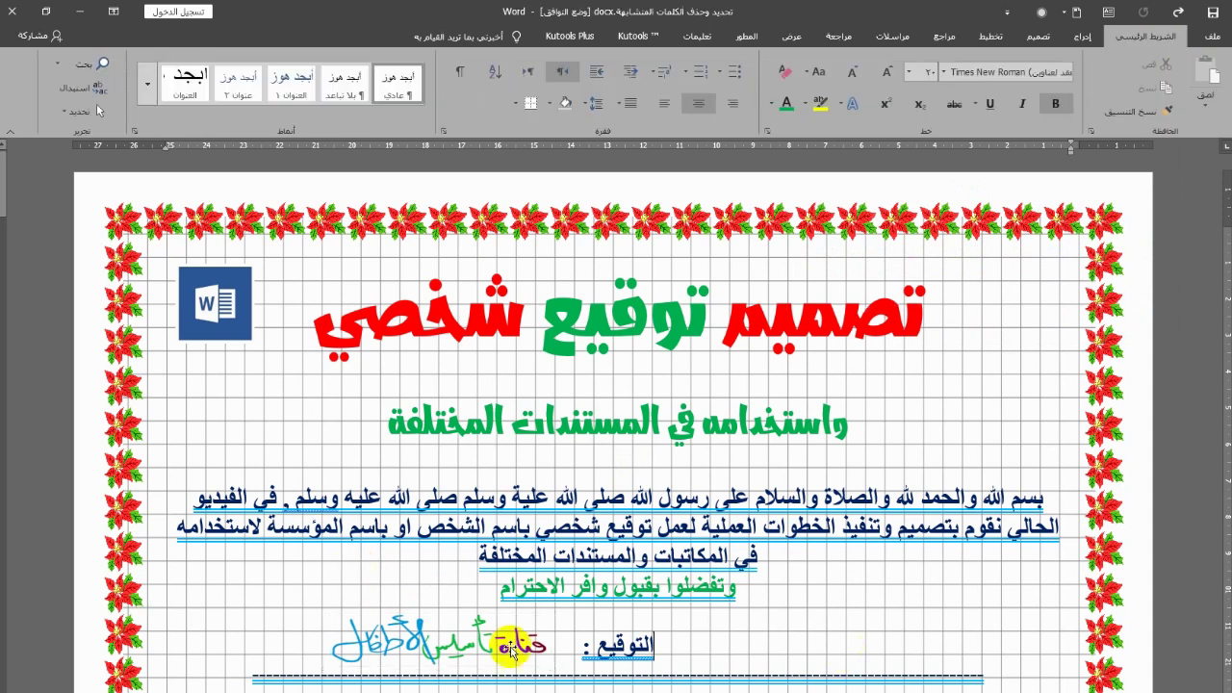